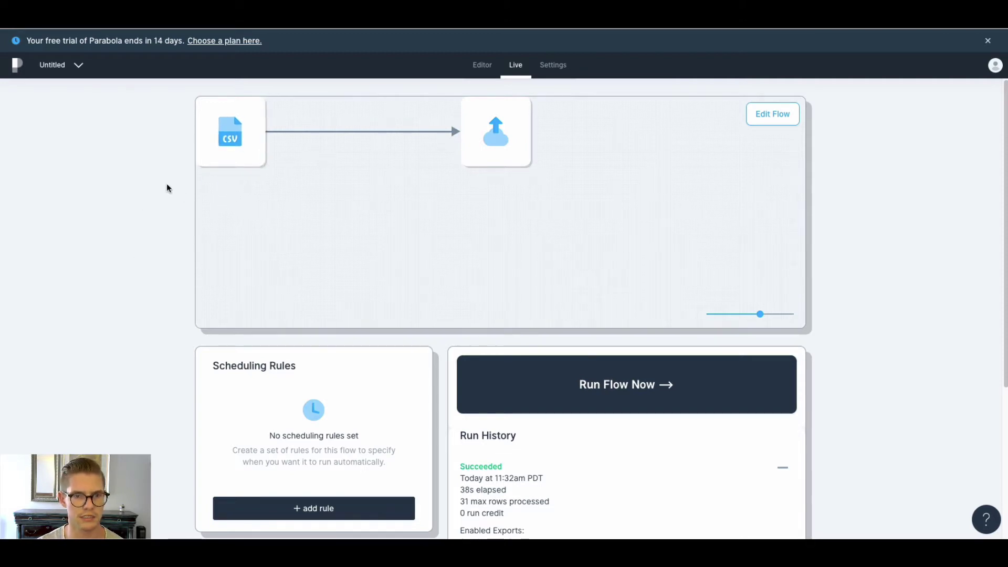
Preview the data in the Parabola flow's CSV file step, then close the preview.
{"action": "left_click_drag", "start_coordinate": [331, 214], "coordinate": [441, 266]}
{"action": "mouse_move", "coordinate": [307, 185]}
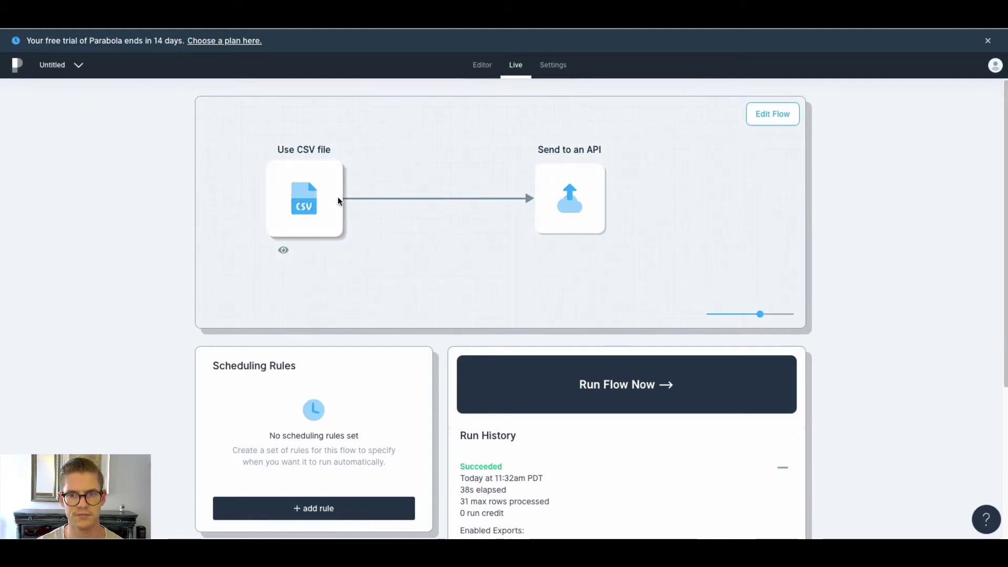
{"action": "left_click", "coordinate": [311, 202]}
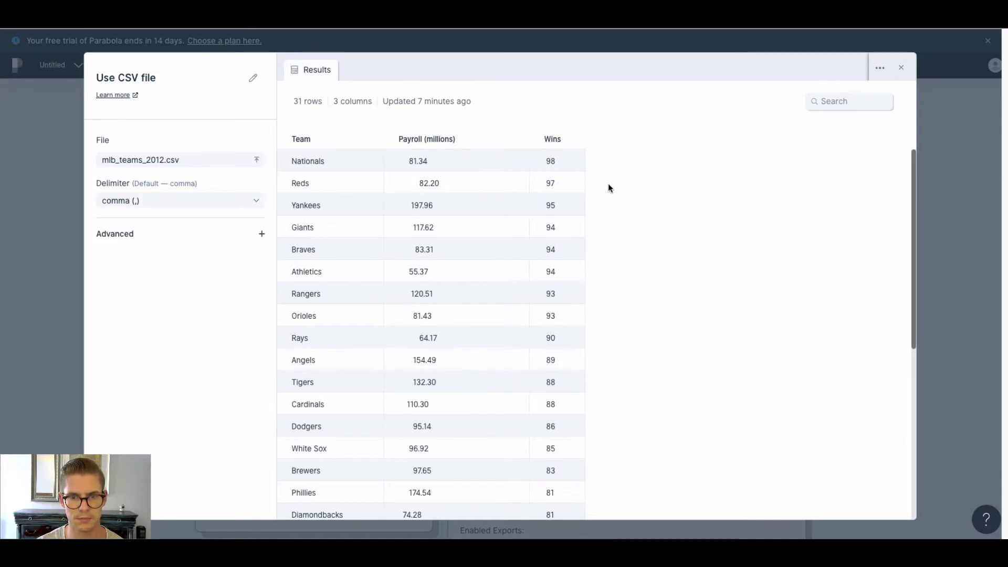
{"action": "scroll", "coordinate": [599, 220], "scroll_direction": "down", "scroll_amount": 5}
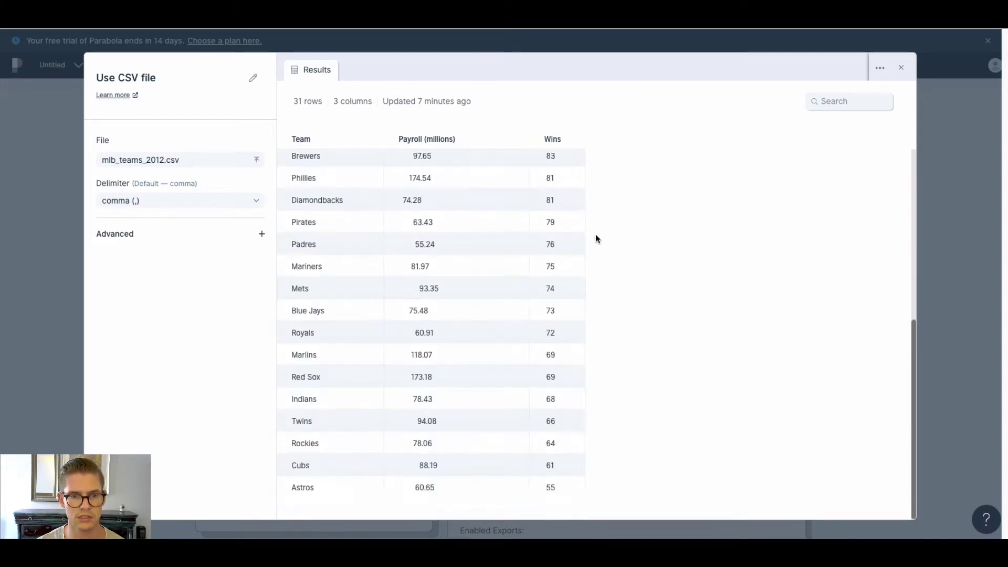
{"action": "scroll", "coordinate": [354, 233], "scroll_direction": "up", "scroll_amount": 5}
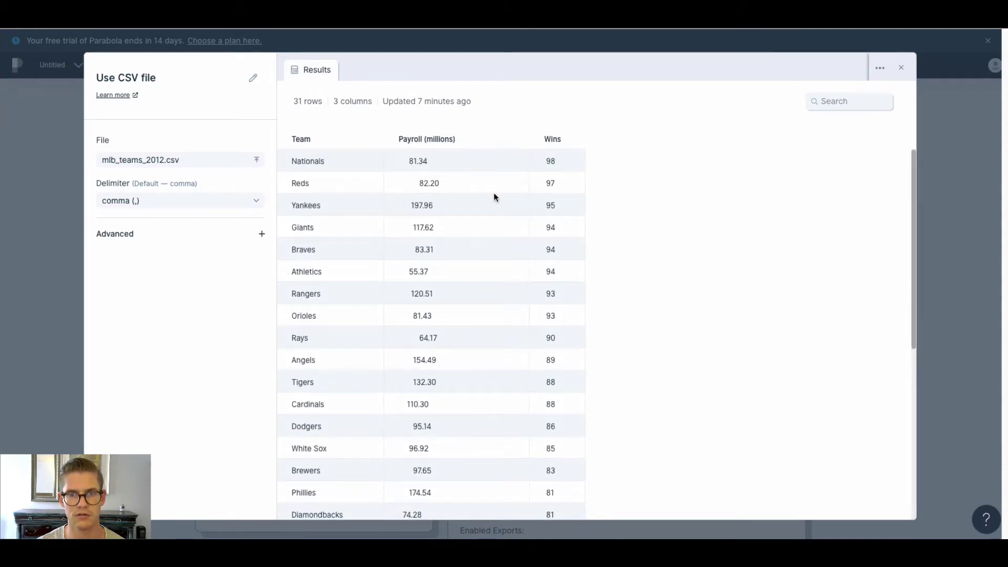
{"action": "scroll", "coordinate": [493, 198], "scroll_direction": "down", "scroll_amount": 5}
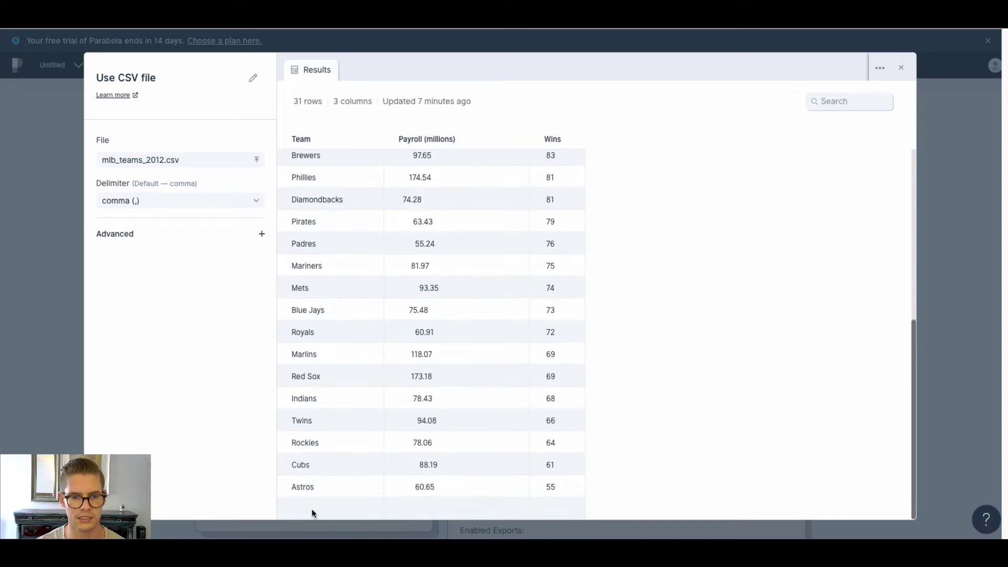
{"action": "scroll", "coordinate": [317, 504], "scroll_direction": "down", "scroll_amount": 2}
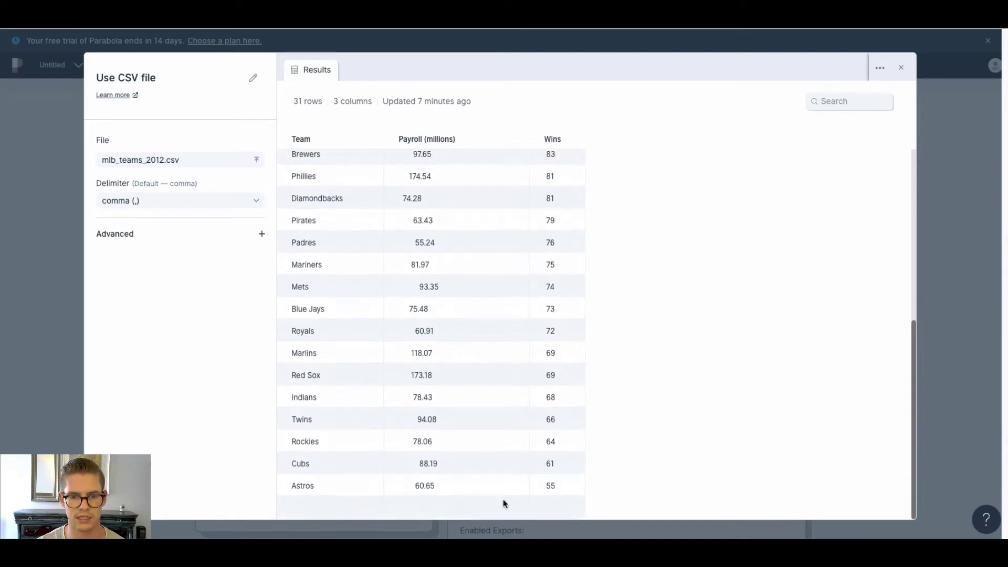
{"action": "scroll", "coordinate": [430, 380], "scroll_direction": "up", "scroll_amount": 6}
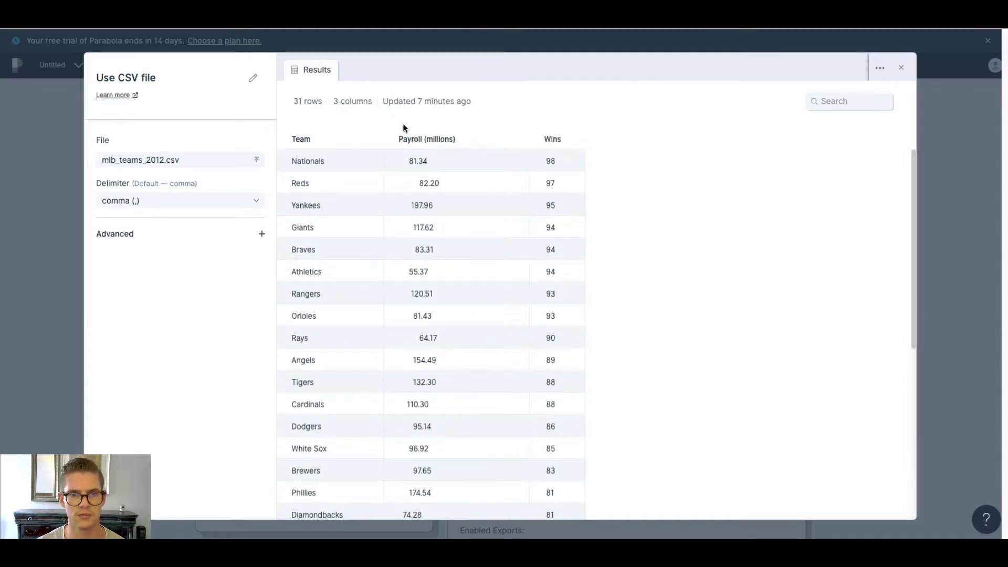
{"action": "left_click", "coordinate": [901, 70]}
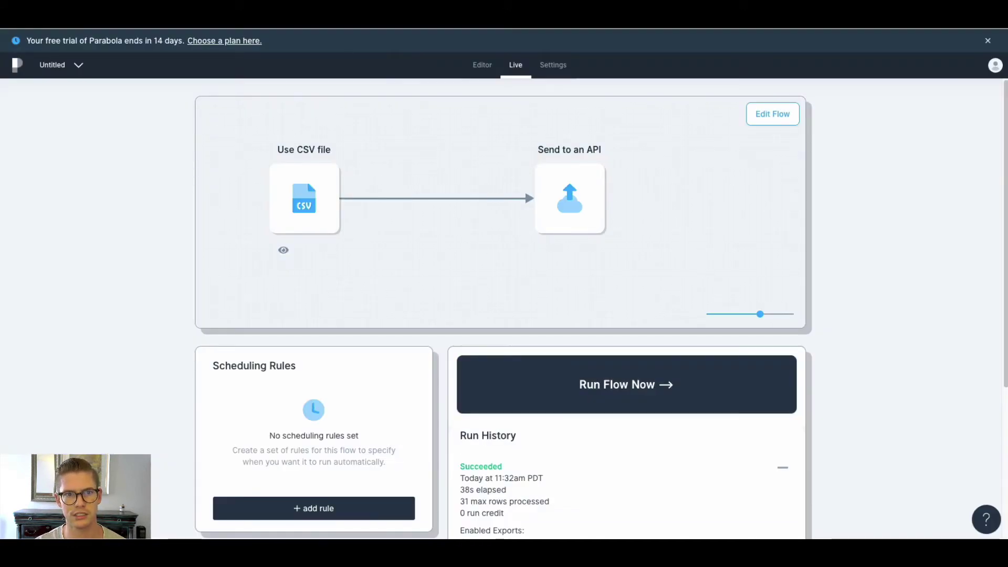
Open webhook.site in a new tab and view the Astros, Cubs, Rockies, Twins, Indians and Red Sox requests.
{"action": "key", "text": "ctrl+t"}
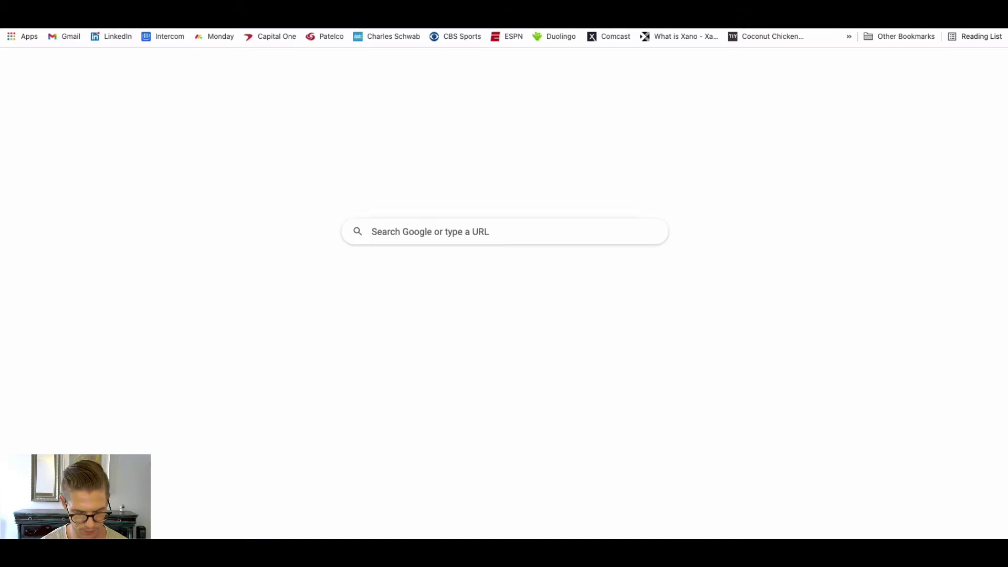
{"action": "type", "text": "webhook.si"}
{"action": "key", "text": "Escape"}
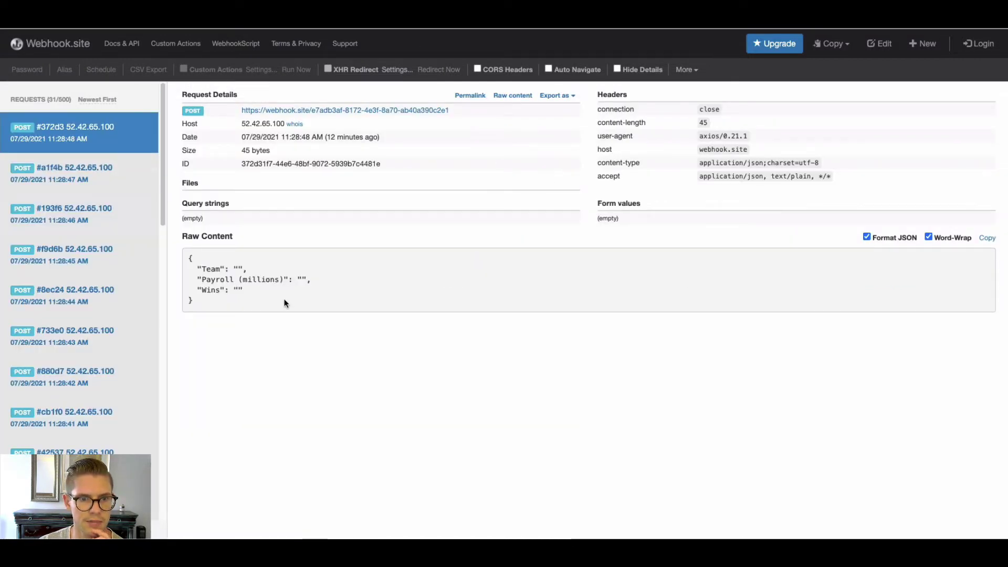
{"action": "left_click", "coordinate": [76, 176]}
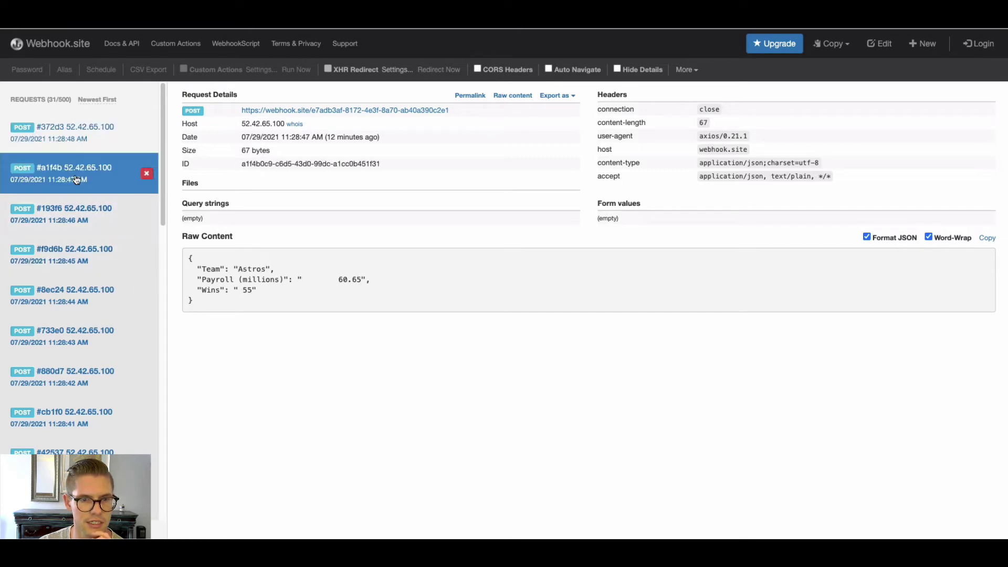
{"action": "left_click", "coordinate": [77, 224]}
{"action": "left_click", "coordinate": [74, 264]}
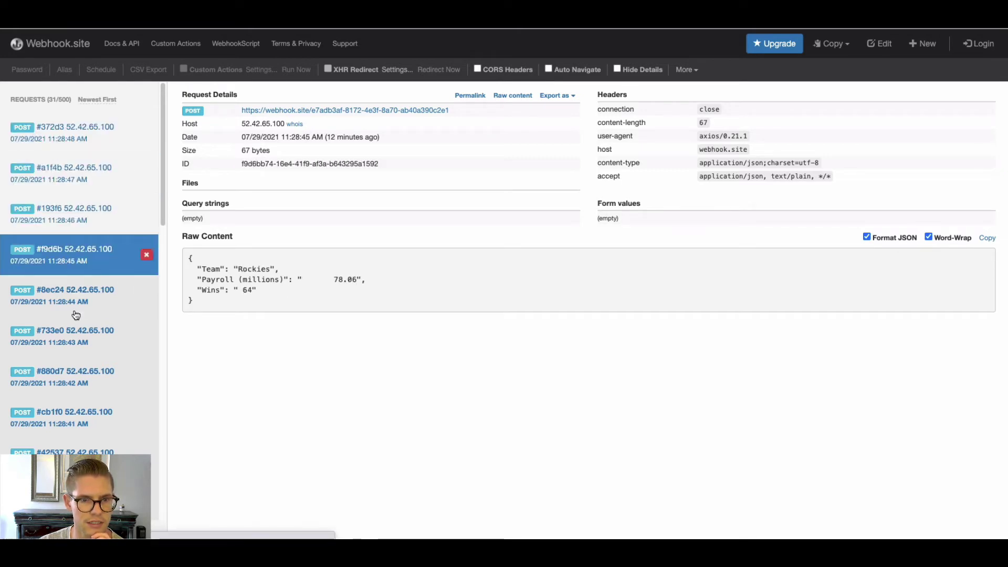
{"action": "left_click", "coordinate": [74, 309]}
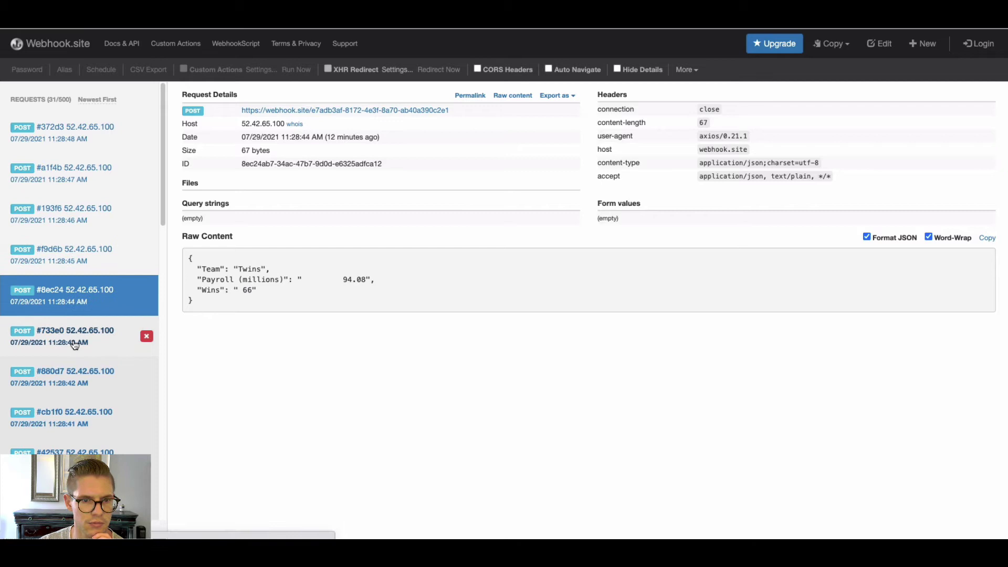
{"action": "left_click", "coordinate": [80, 341]}
{"action": "left_click", "coordinate": [85, 374]}
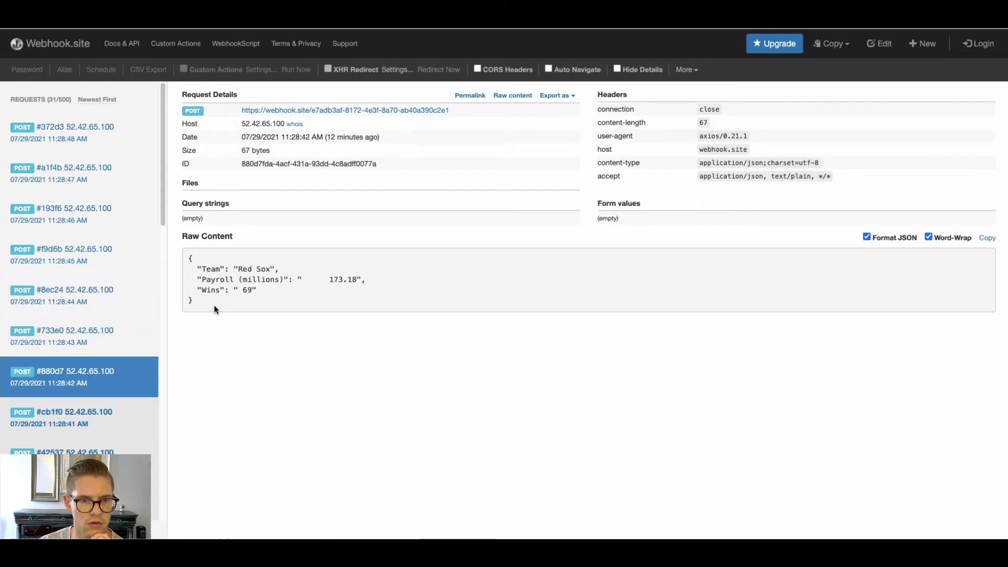
Examine the Red Sox request's JSON body, highlighting the Payroll (millions) key.
{"action": "scroll", "coordinate": [80, 349], "scroll_direction": "down", "scroll_amount": 2}
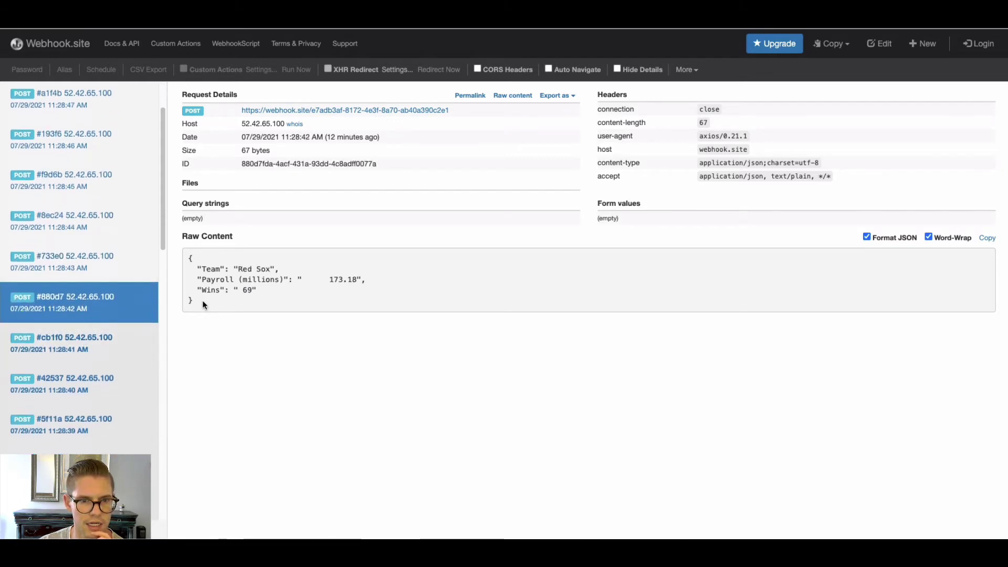
{"action": "left_click_drag", "start_coordinate": [204, 304], "coordinate": [181, 254]}
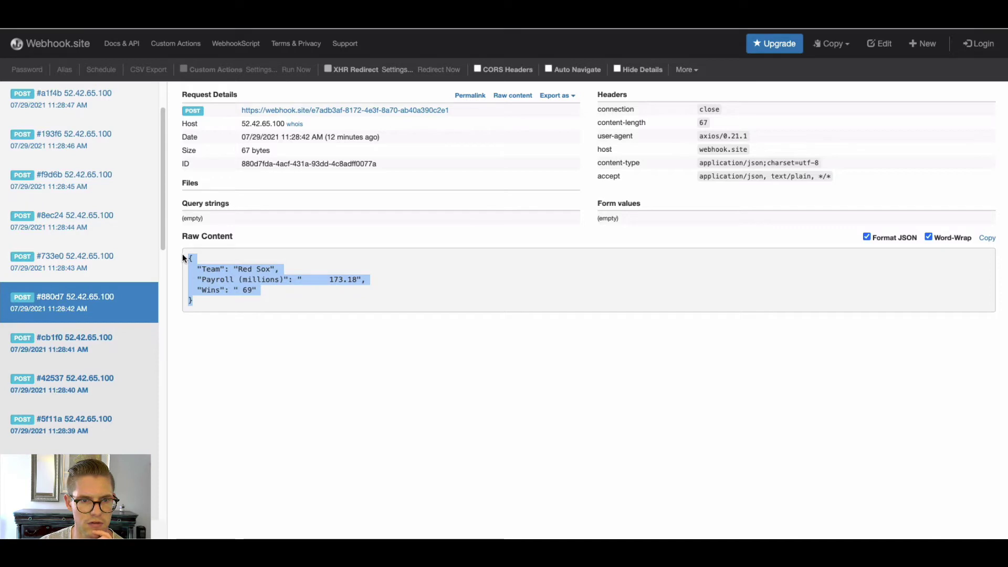
{"action": "left_click", "coordinate": [231, 304]}
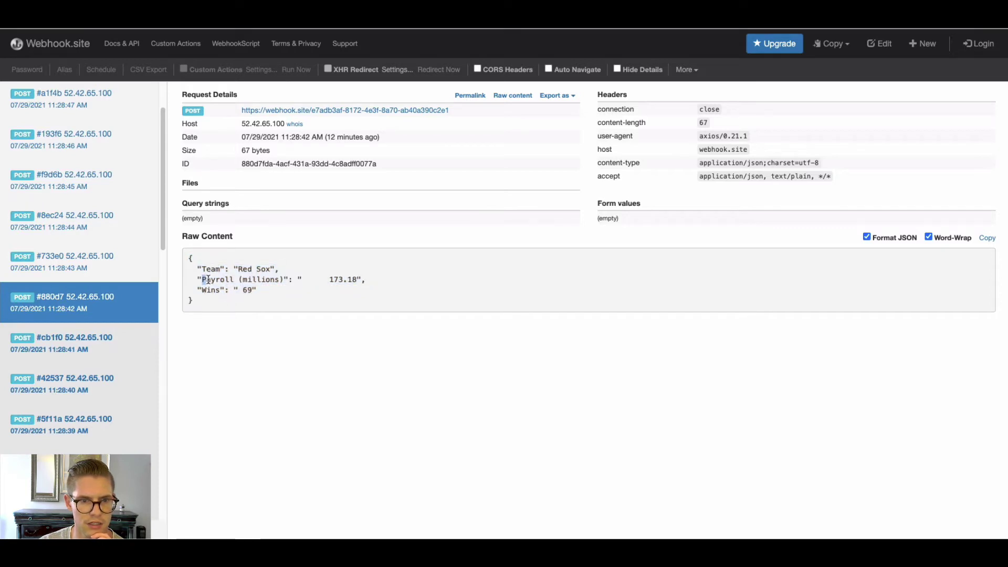
{"action": "left_click_drag", "start_coordinate": [208, 280], "coordinate": [378, 284]}
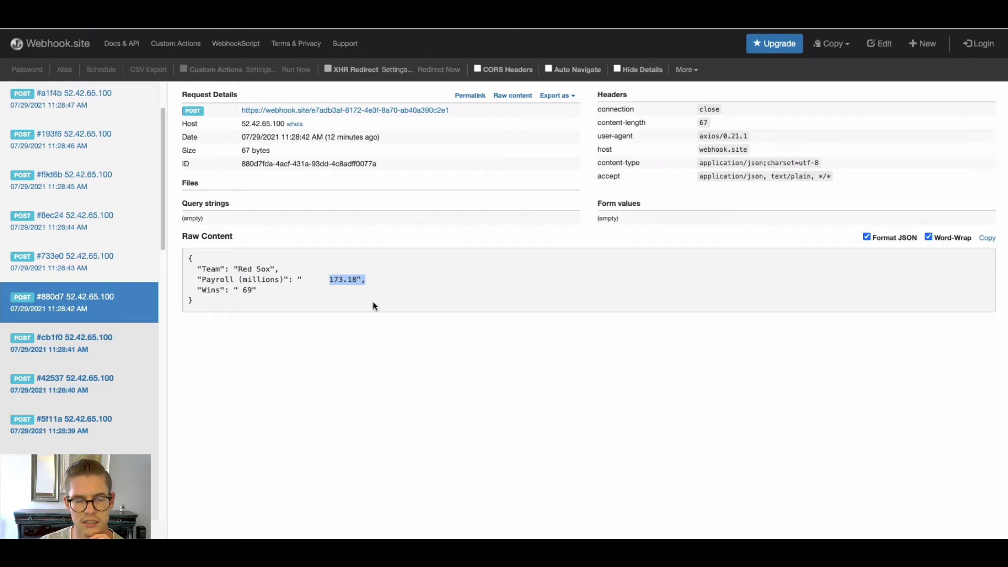
{"action": "left_click", "coordinate": [309, 377]}
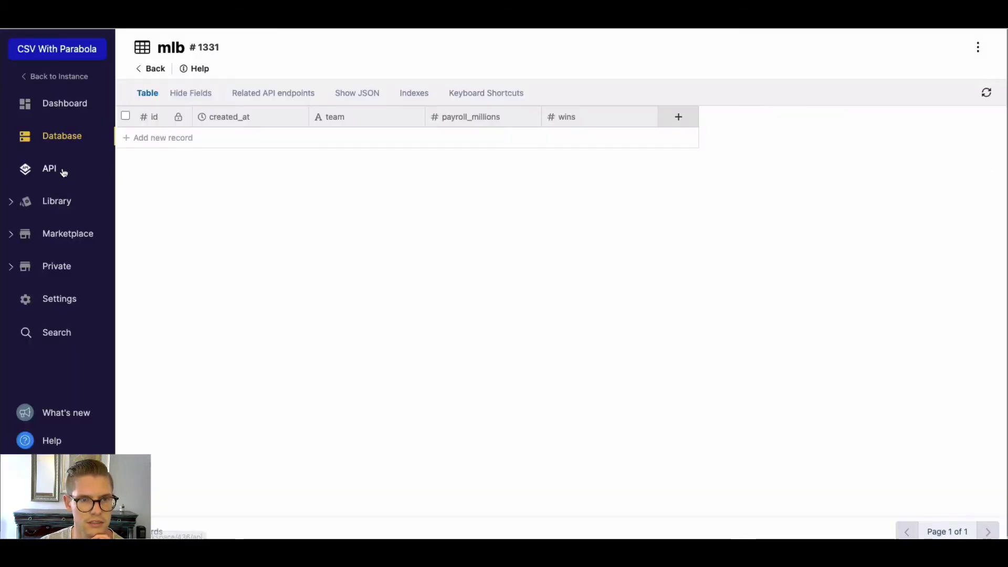
Go to API, open the Import group and its POST /CSV_MLB endpoint.
{"action": "left_click", "coordinate": [64, 172]}
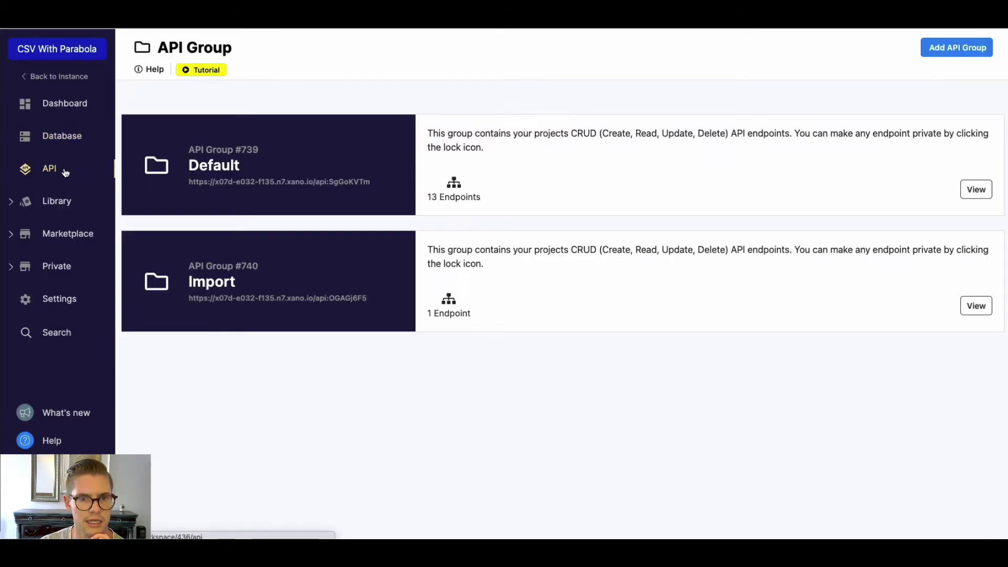
{"action": "left_click", "coordinate": [560, 300]}
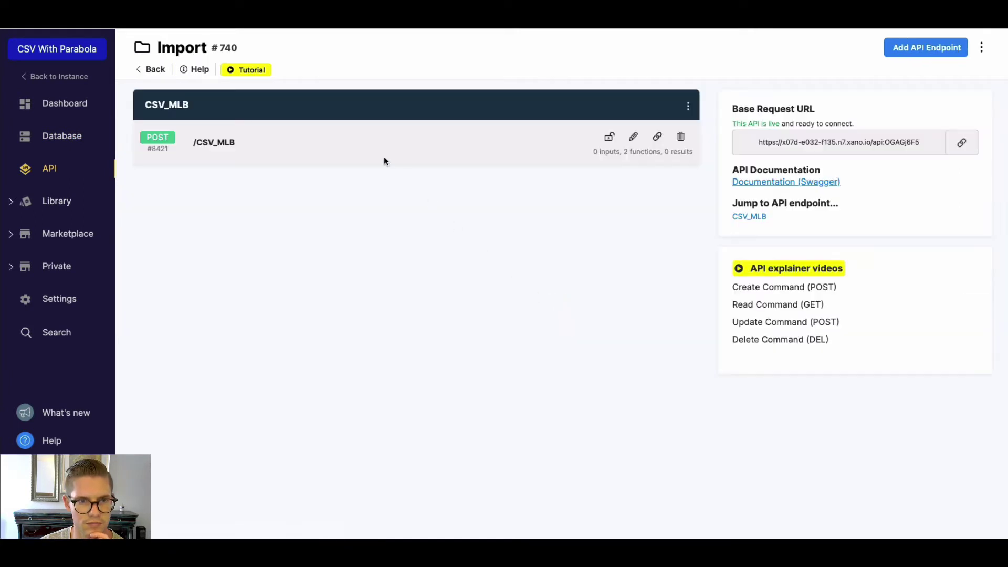
{"action": "left_click", "coordinate": [367, 145]}
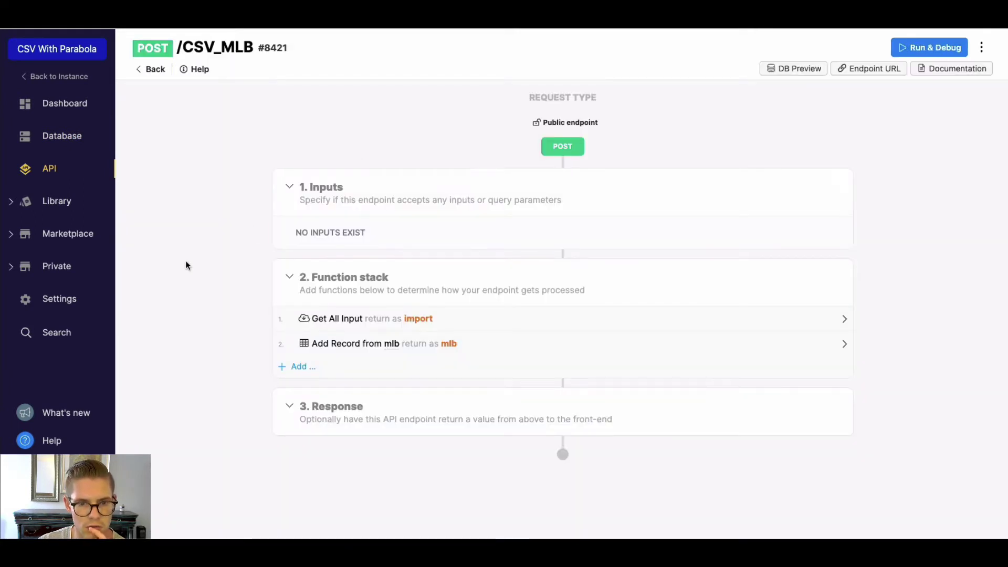
{"action": "mouse_move", "coordinate": [446, 326]}
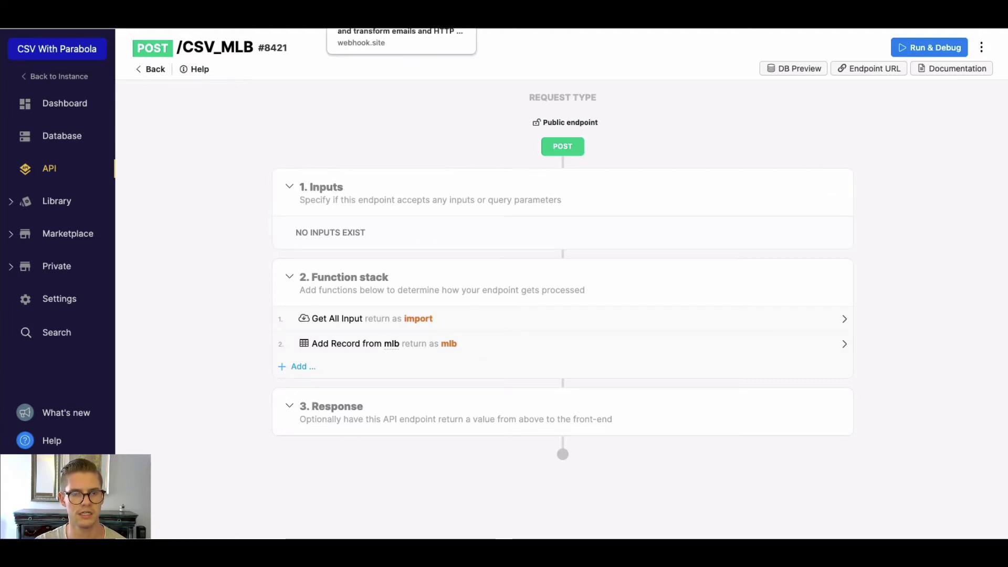
In the webhook.site tab, highlight the Payroll (millions) key of the Red Sox request.
{"action": "left_click", "coordinate": [388, 16]}
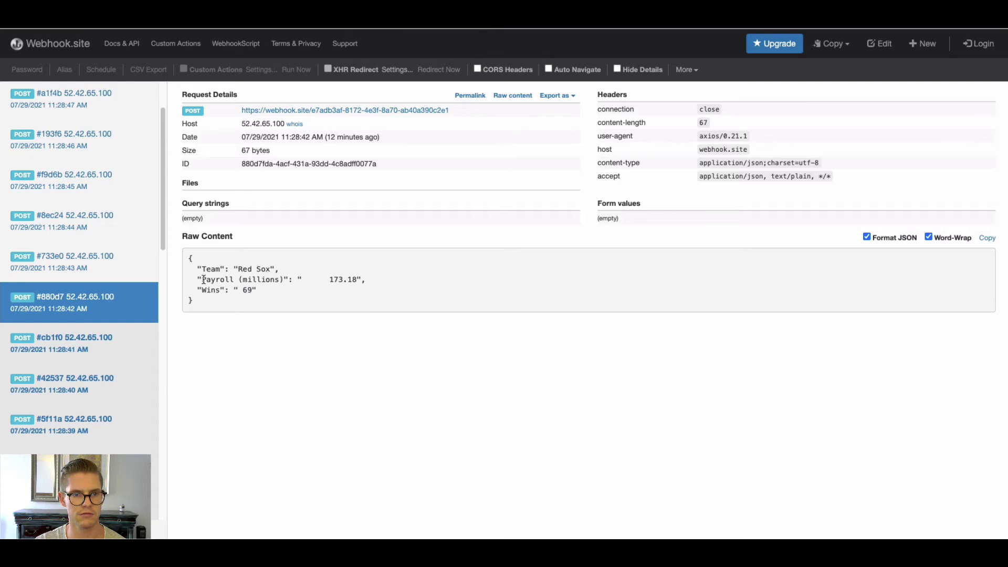
{"action": "left_click_drag", "start_coordinate": [203, 279], "coordinate": [233, 282]}
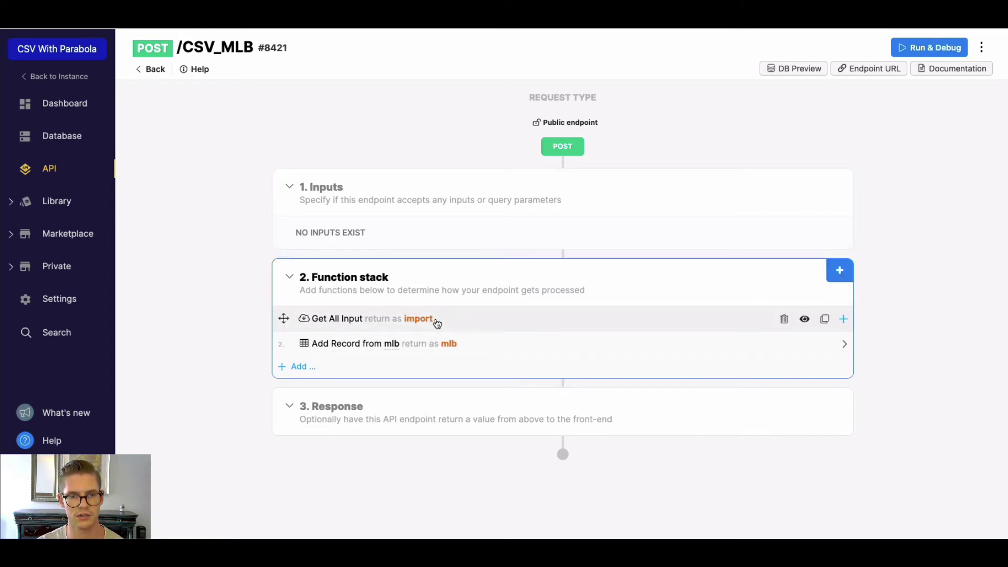
Review the Get All Input step and the Add Record mapping of team, payroll_millions and wins.
{"action": "left_click", "coordinate": [437, 322]}
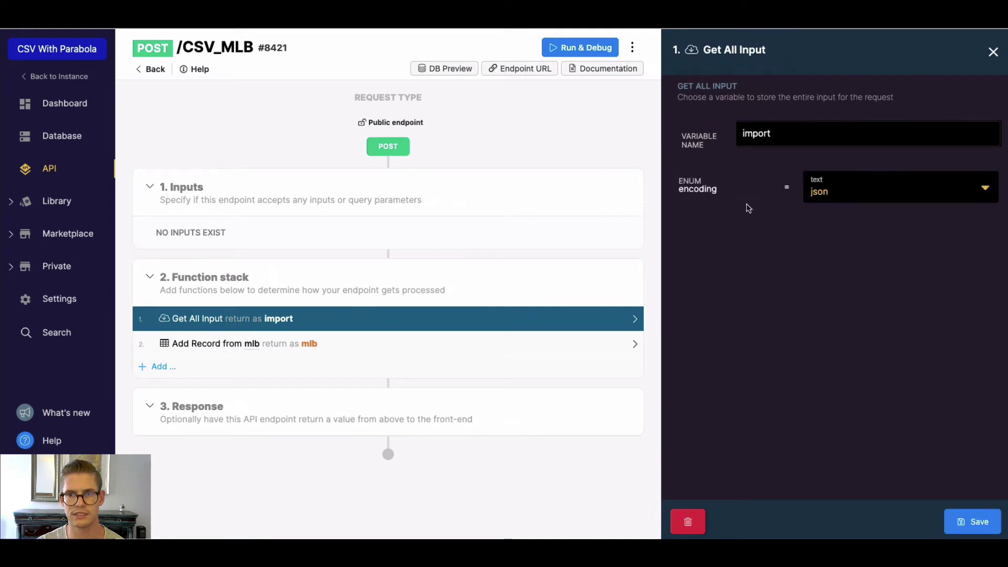
{"action": "left_click", "coordinate": [310, 343]}
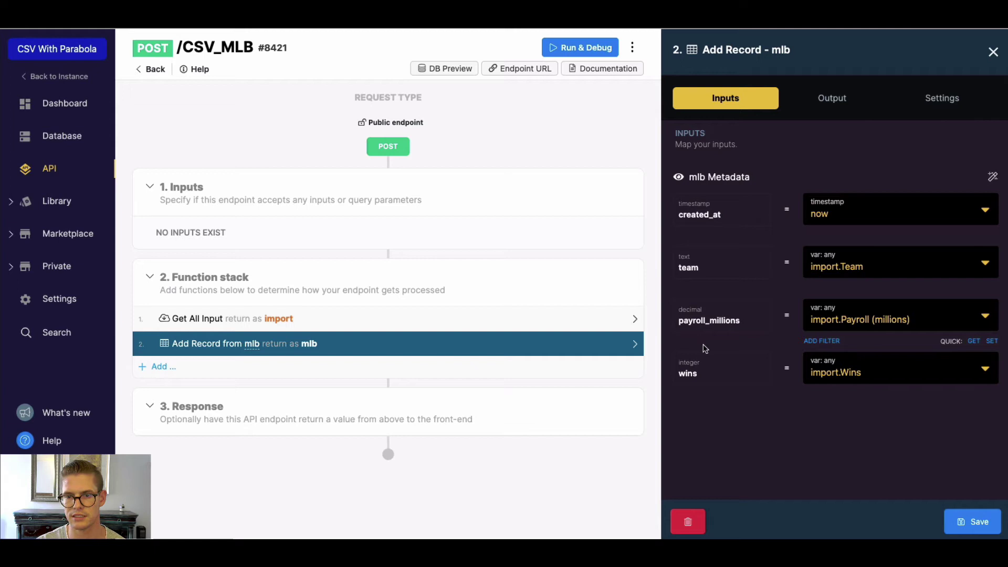
{"action": "left_click_drag", "start_coordinate": [678, 321], "coordinate": [737, 323]}
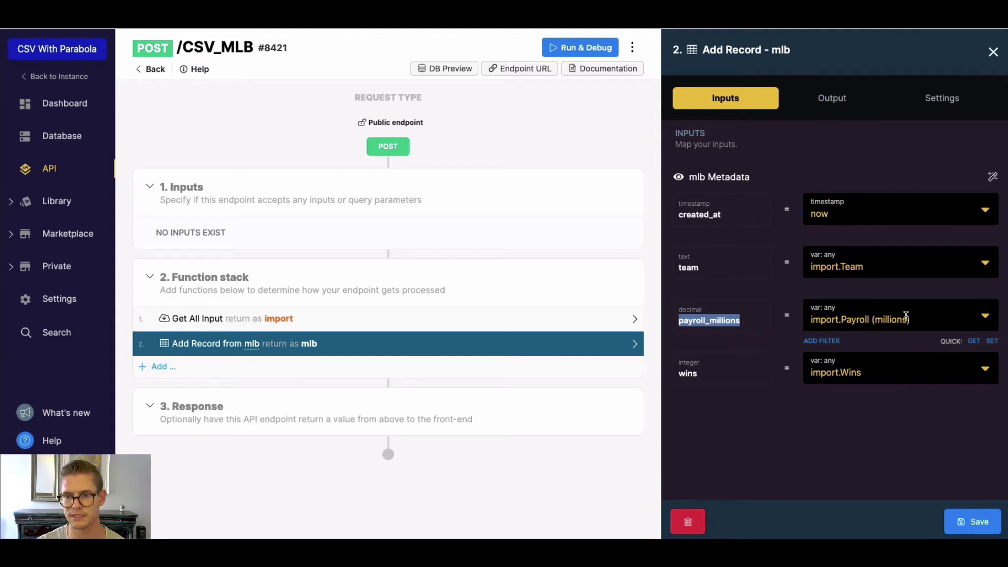
{"action": "mouse_move", "coordinate": [848, 403]}
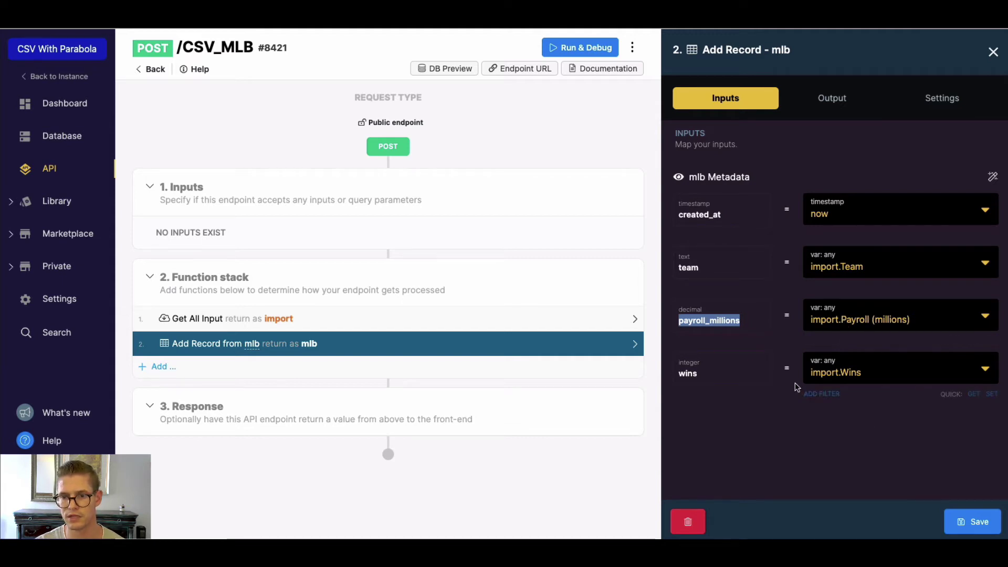
{"action": "left_click", "coordinate": [727, 409]}
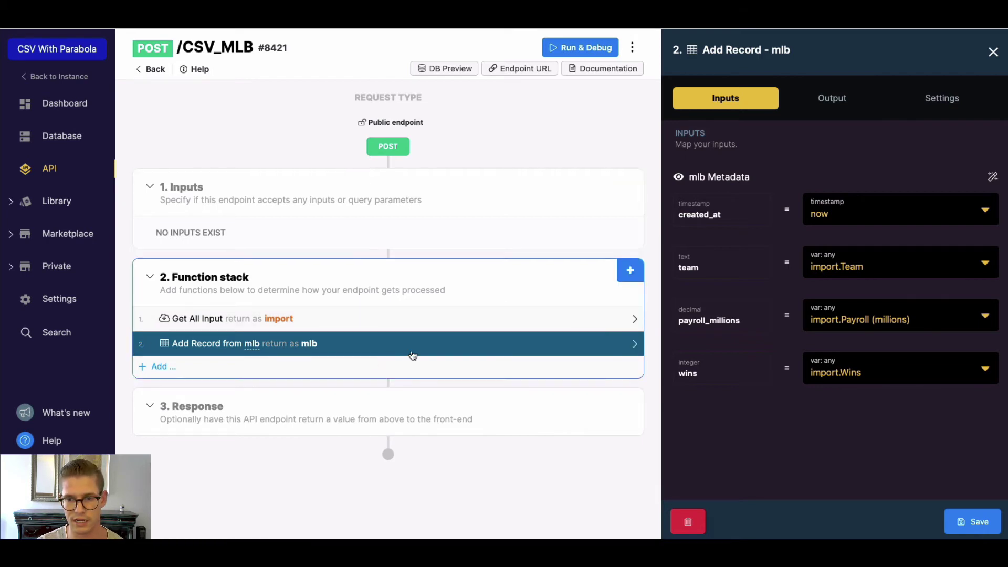
Close the record mapping panel and copy the CSV_MLB endpoint URL.
{"action": "left_click", "coordinate": [989, 54]}
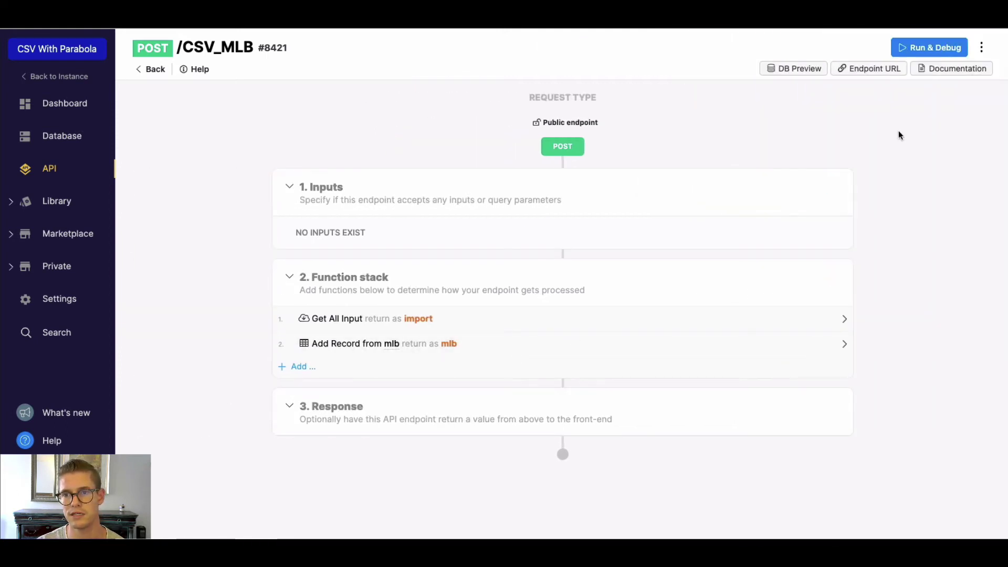
{"action": "left_click", "coordinate": [865, 73]}
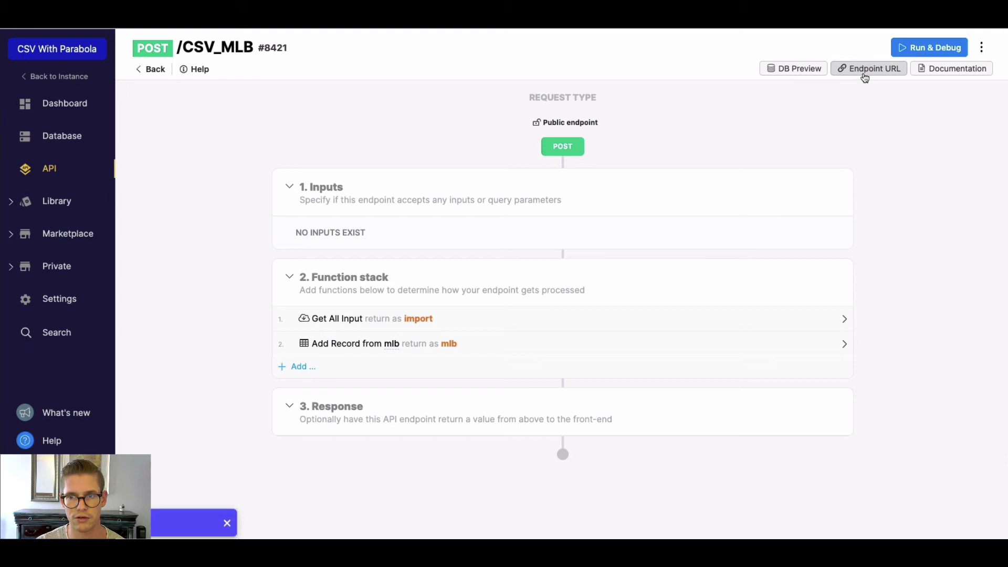
{"action": "key", "text": "ctrl+Tab"}
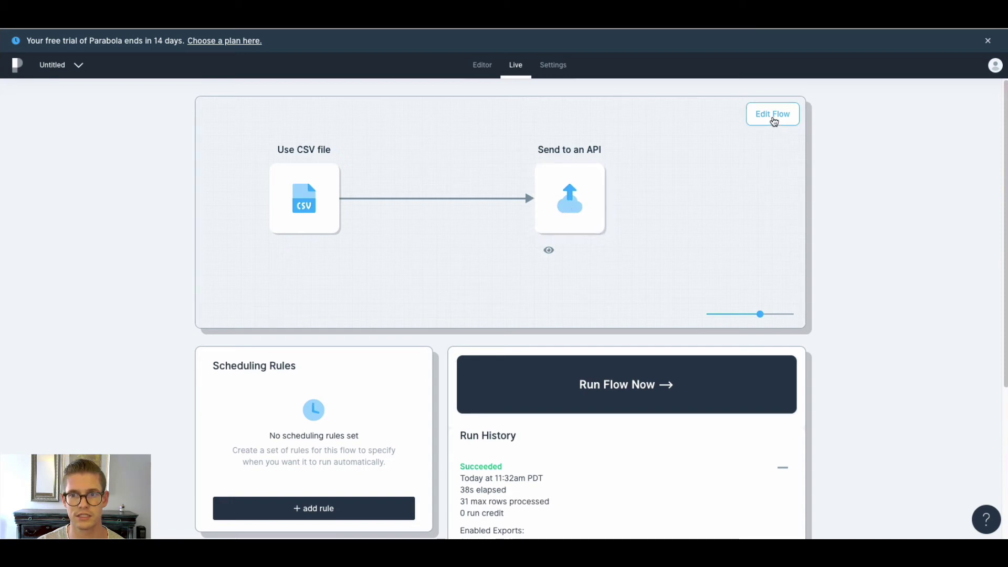
Edit the flow and review the Send to an API step's endpoint URL and Team request body.
{"action": "left_click", "coordinate": [774, 121]}
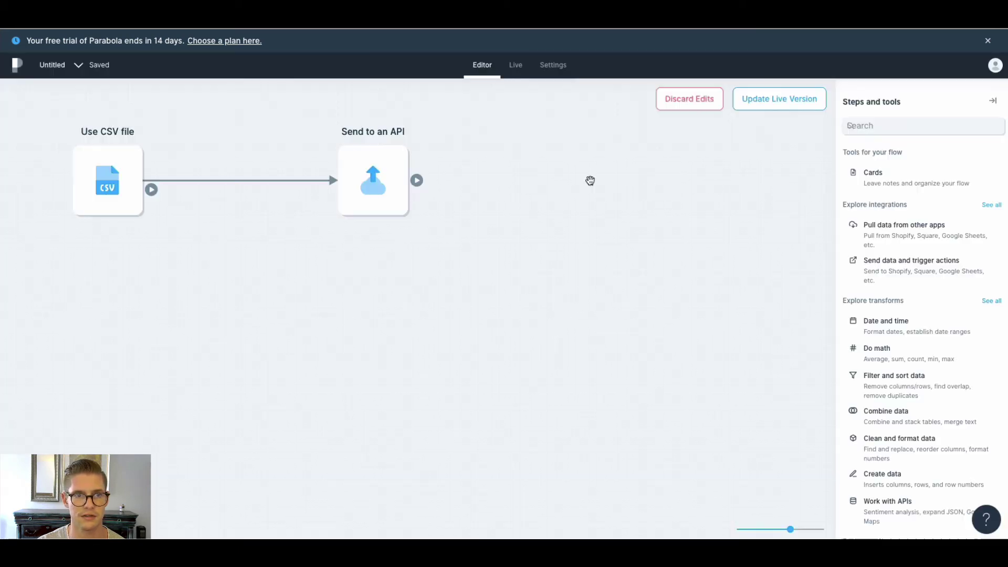
{"action": "left_click", "coordinate": [351, 232]}
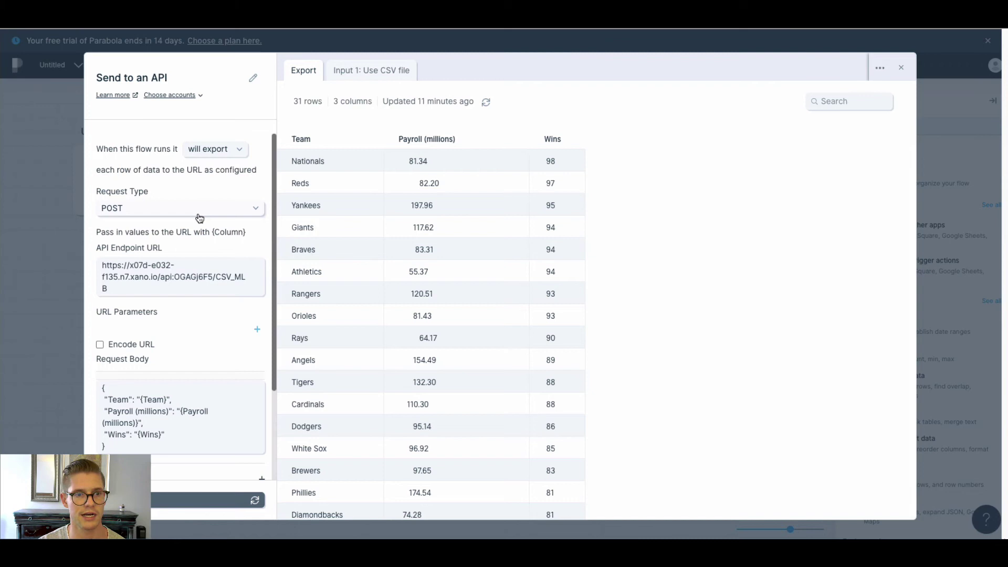
{"action": "left_click_drag", "start_coordinate": [147, 289], "coordinate": [97, 263]}
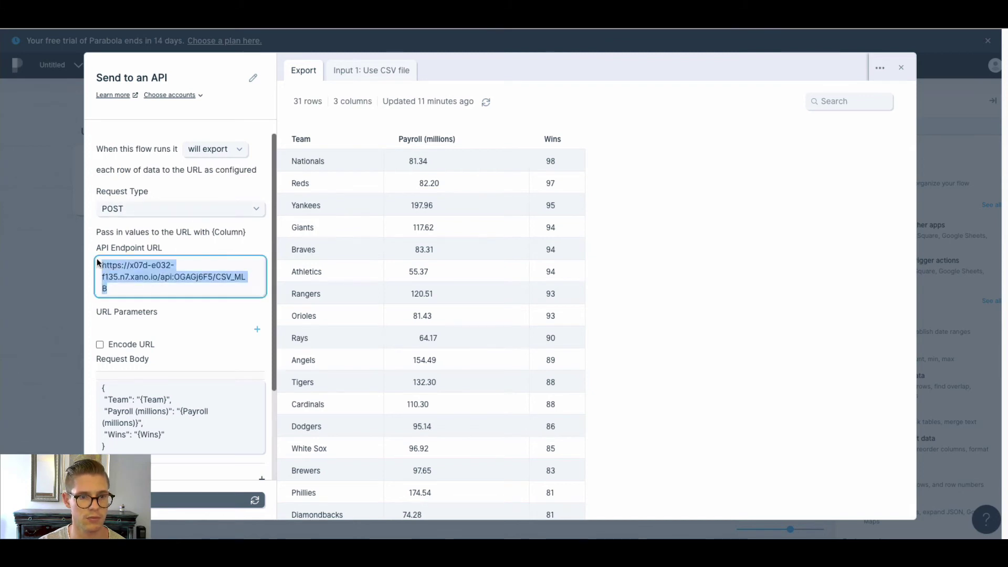
{"action": "scroll", "coordinate": [229, 319], "scroll_direction": "down", "scroll_amount": 4}
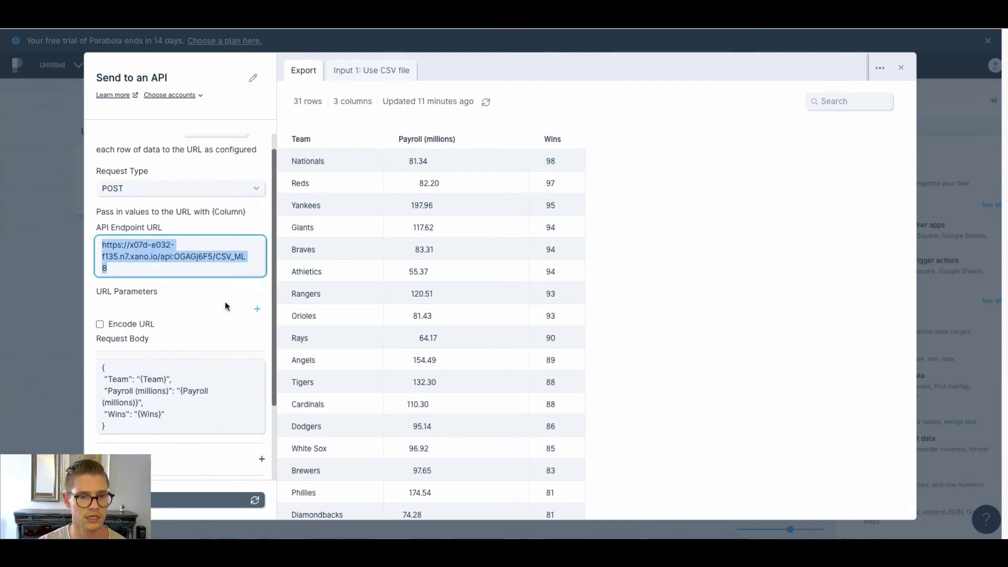
{"action": "scroll", "coordinate": [152, 363], "scroll_direction": "down", "scroll_amount": 3}
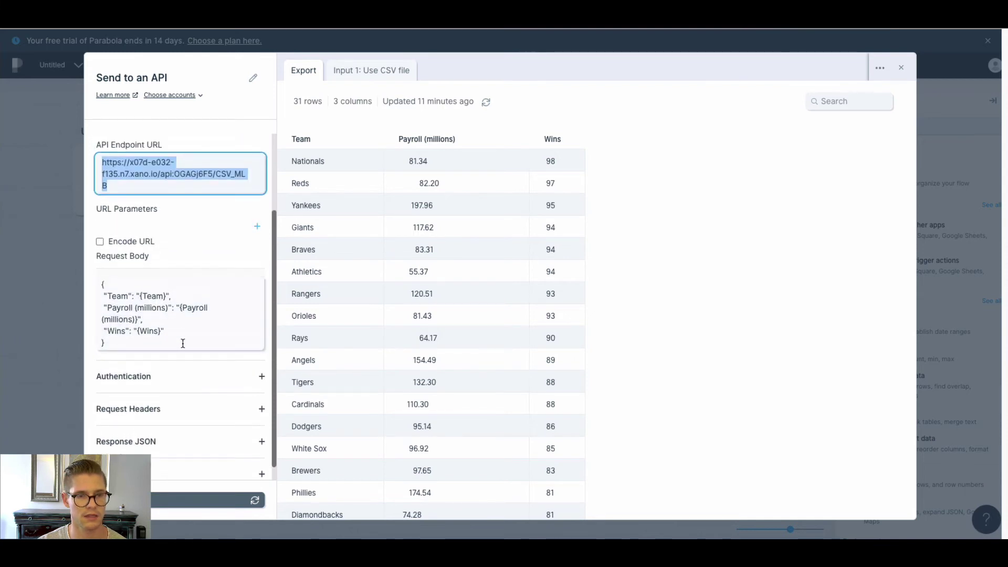
{"action": "left_click", "coordinate": [138, 346]}
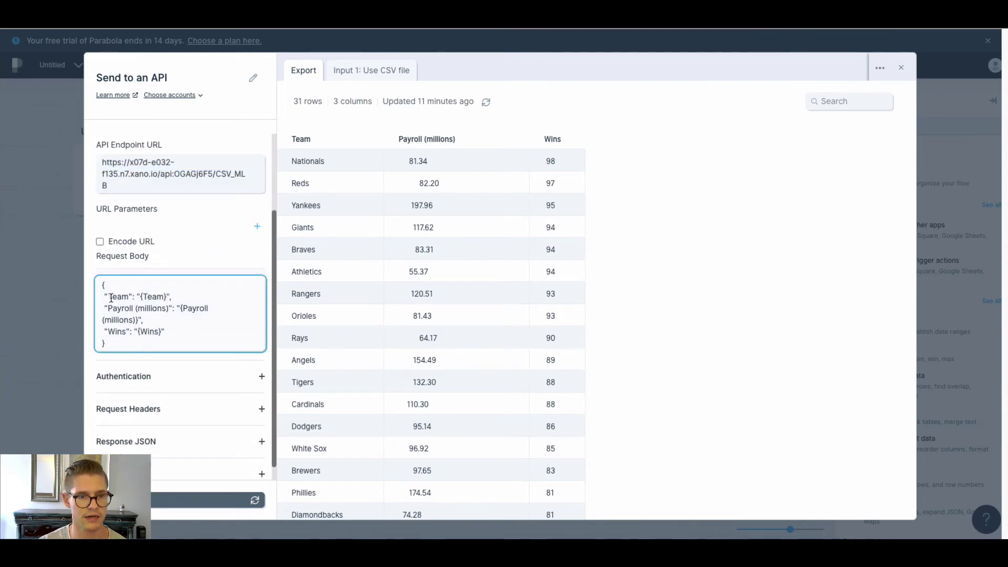
{"action": "left_click_drag", "start_coordinate": [102, 284], "coordinate": [108, 284]}
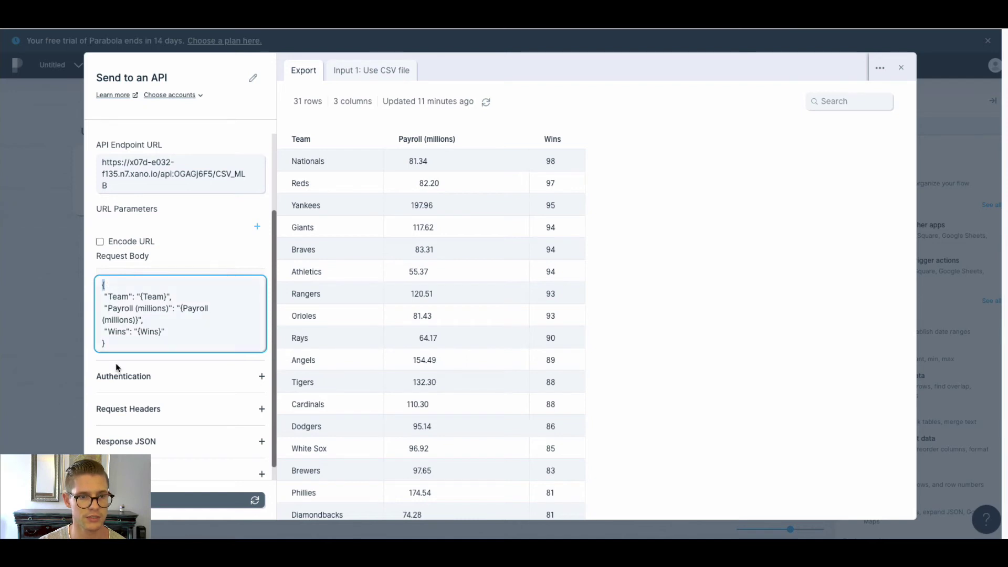
{"action": "left_click_drag", "start_coordinate": [110, 343], "coordinate": [103, 343]}
{"action": "left_click_drag", "start_coordinate": [110, 297], "coordinate": [131, 297]}
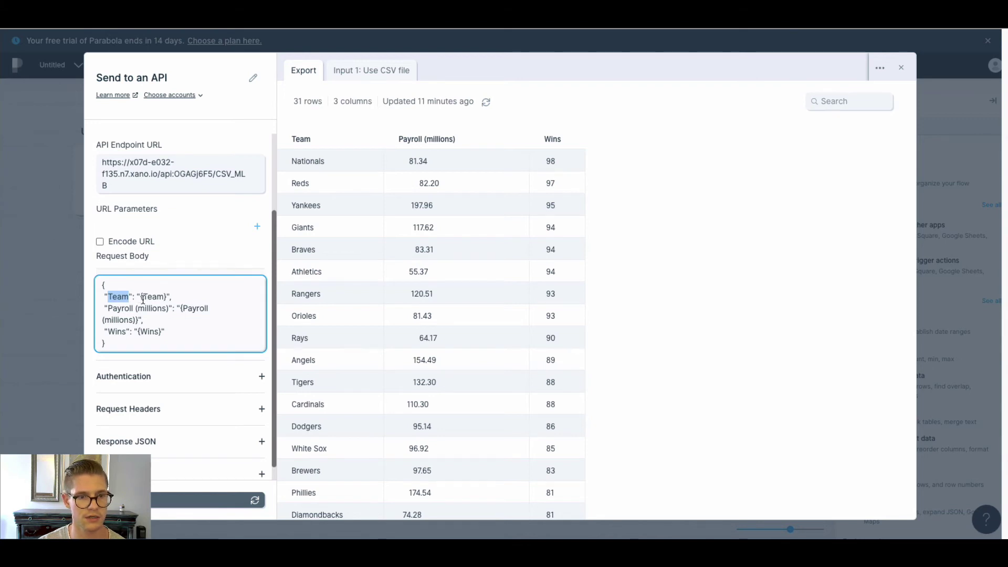
Scroll through the remaining Send to an API step settings.
{"action": "scroll", "coordinate": [210, 262], "scroll_direction": "up", "scroll_amount": 3}
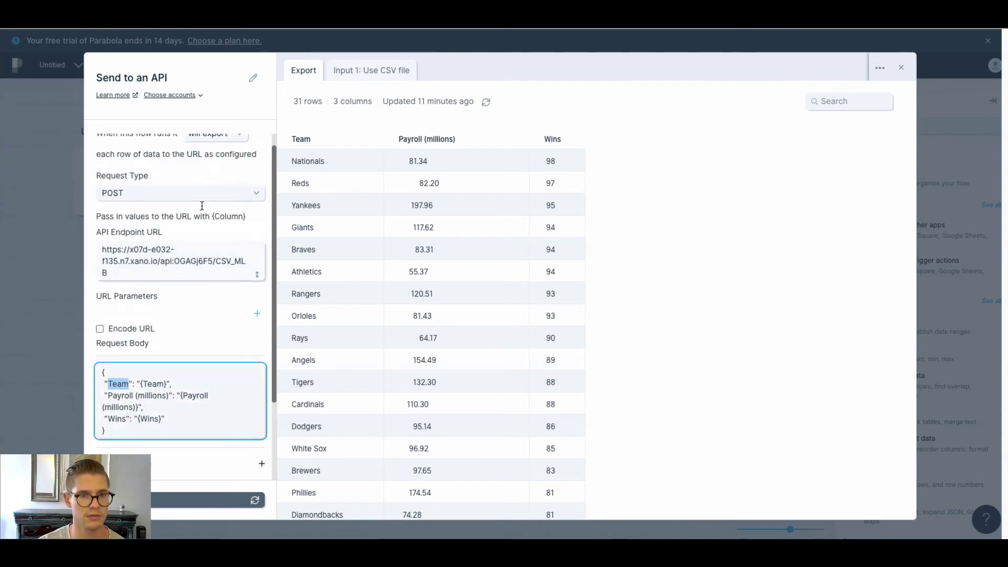
{"action": "left_click", "coordinate": [215, 232]}
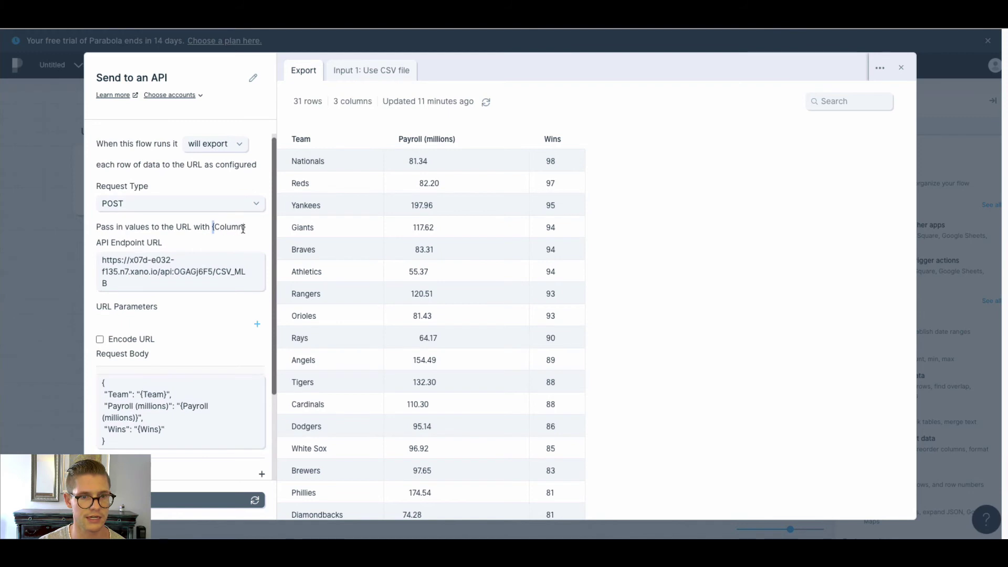
{"action": "scroll", "coordinate": [202, 271], "scroll_direction": "down", "scroll_amount": 1}
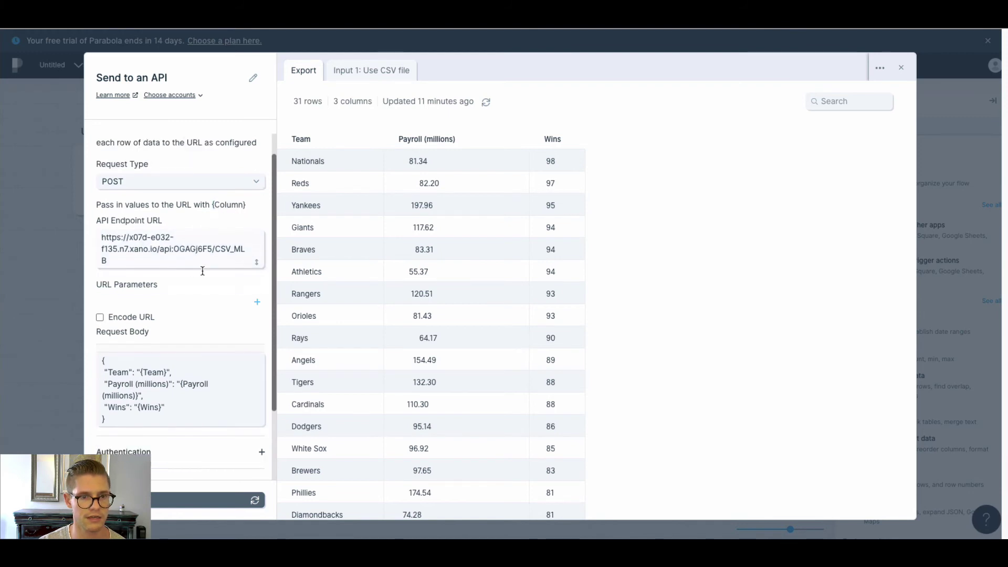
{"action": "scroll", "coordinate": [203, 271], "scroll_direction": "down", "scroll_amount": 4}
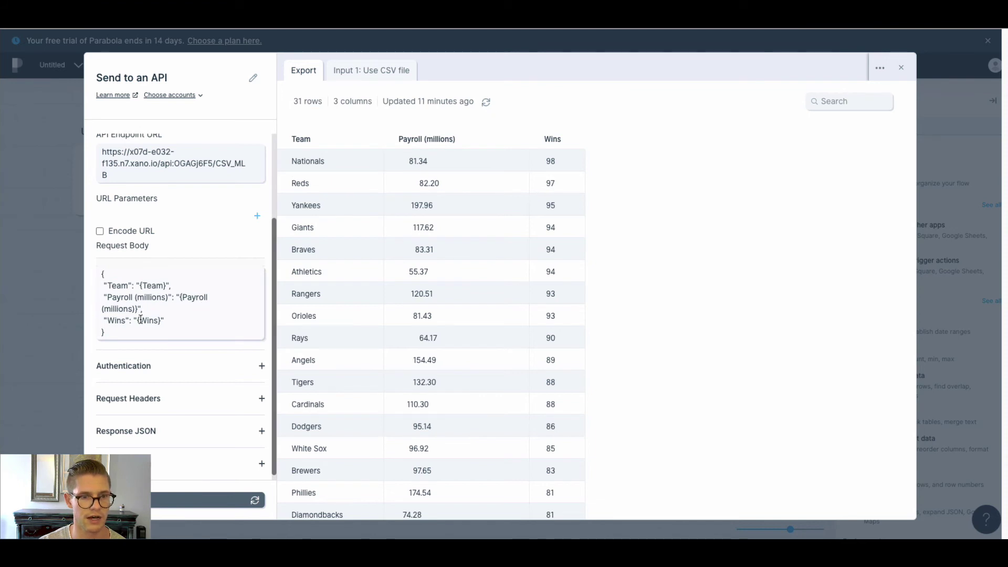
{"action": "scroll", "coordinate": [189, 310], "scroll_direction": "down", "scroll_amount": 1}
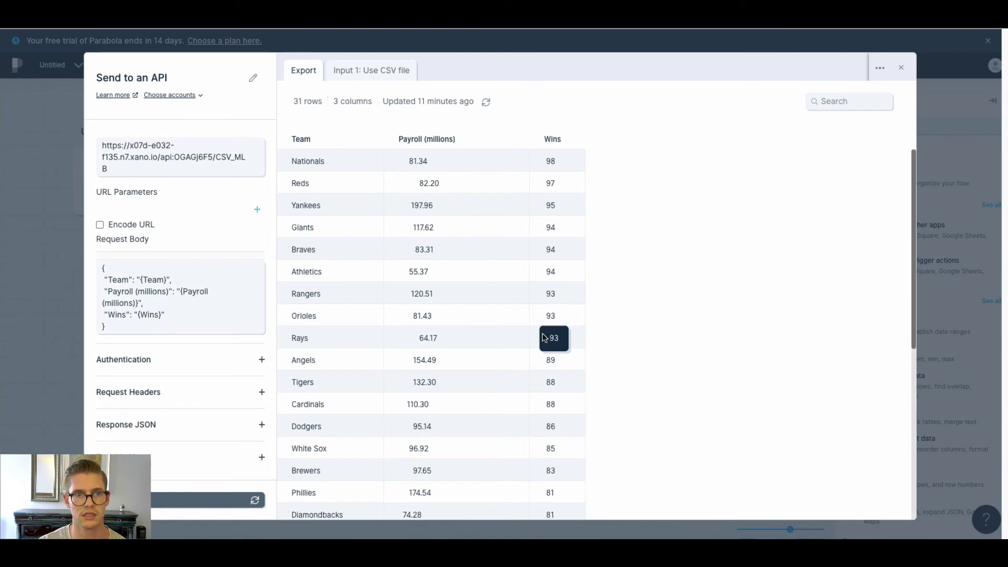
{"action": "scroll", "coordinate": [408, 323], "scroll_direction": "down", "scroll_amount": 1}
{"action": "scroll", "coordinate": [420, 315], "scroll_direction": "down", "scroll_amount": 5}
{"action": "scroll", "coordinate": [461, 310], "scroll_direction": "up", "scroll_amount": 5}
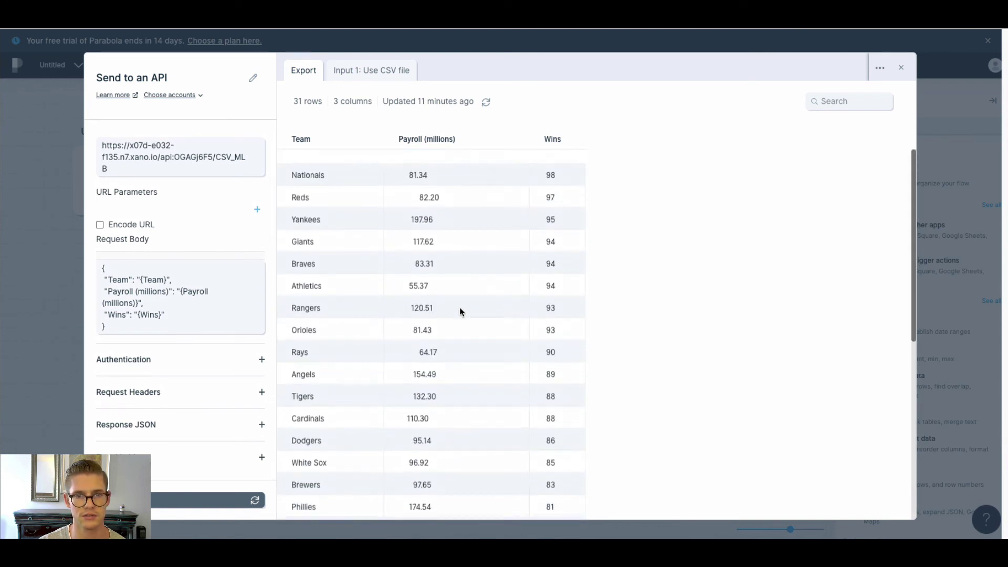
Close the Send to an API settings and update the live version of the flow.
{"action": "left_click", "coordinate": [902, 68]}
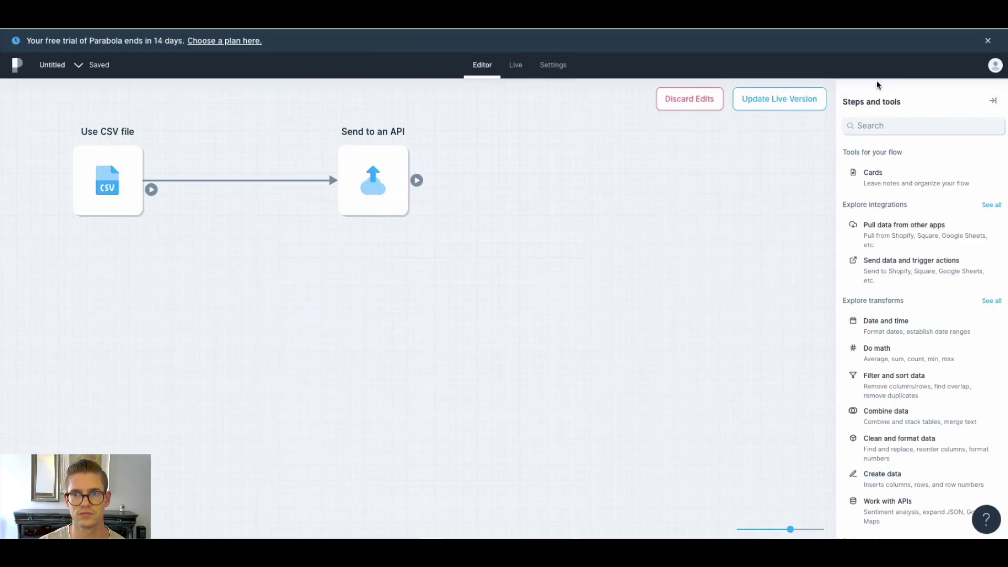
{"action": "left_click", "coordinate": [778, 105]}
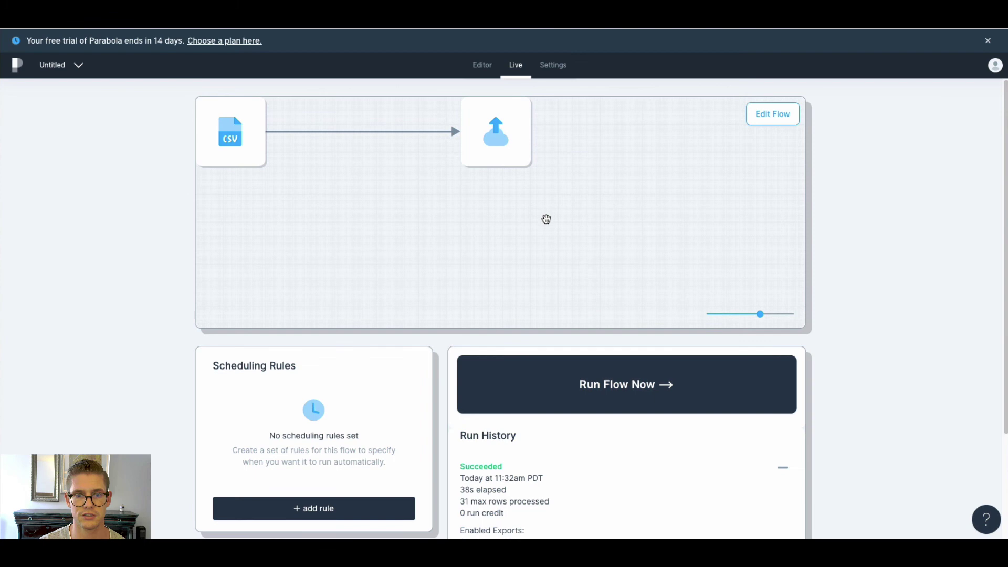
{"action": "scroll", "coordinate": [160, 308], "scroll_direction": "down", "scroll_amount": 1}
{"action": "scroll", "coordinate": [161, 309], "scroll_direction": "down", "scroll_amount": 3}
Run the flow now, sending all 31 rows to the API successfully.
{"action": "left_click", "coordinate": [577, 282]}
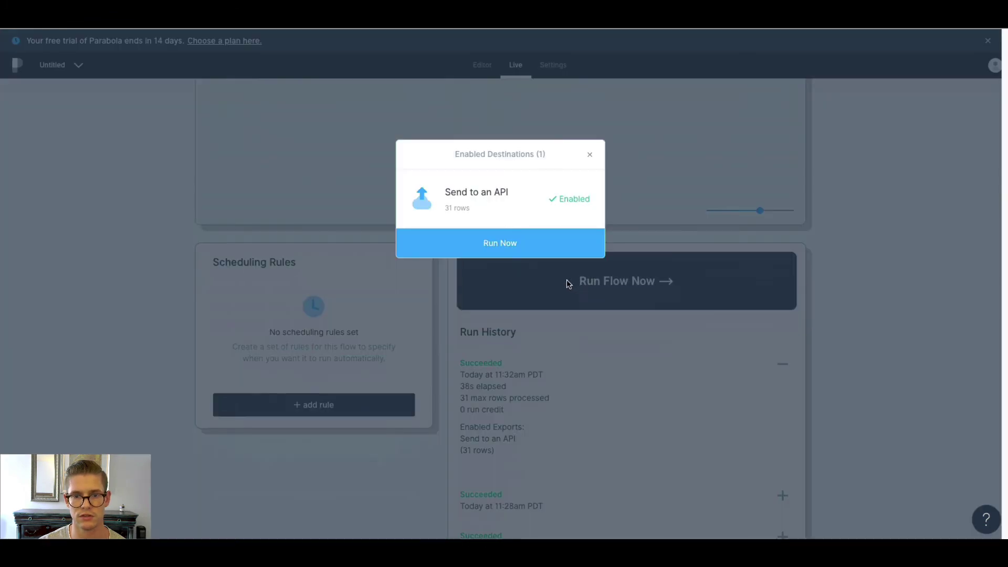
{"action": "left_click", "coordinate": [506, 252]}
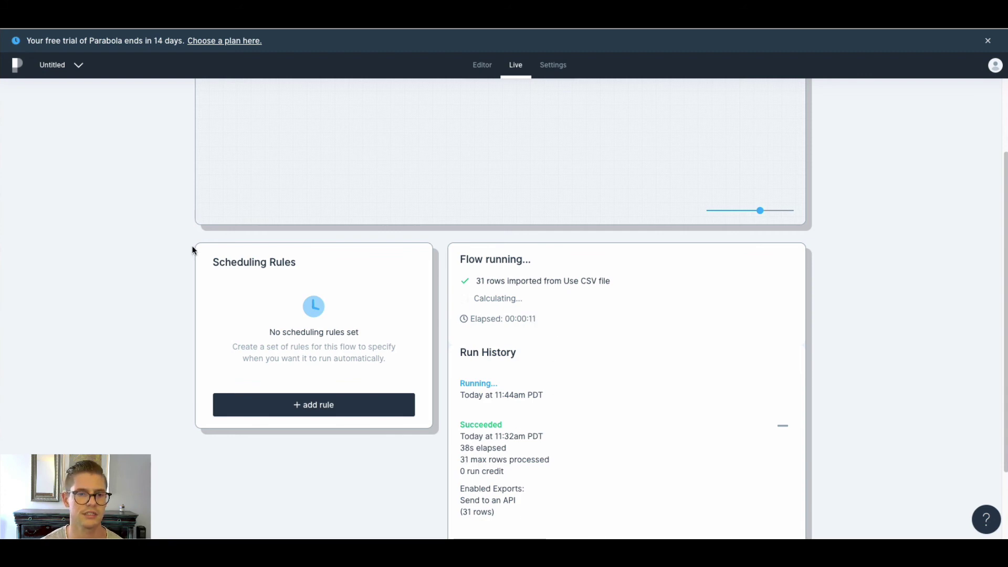
{"action": "scroll", "coordinate": [103, 219], "scroll_direction": "up", "scroll_amount": 2}
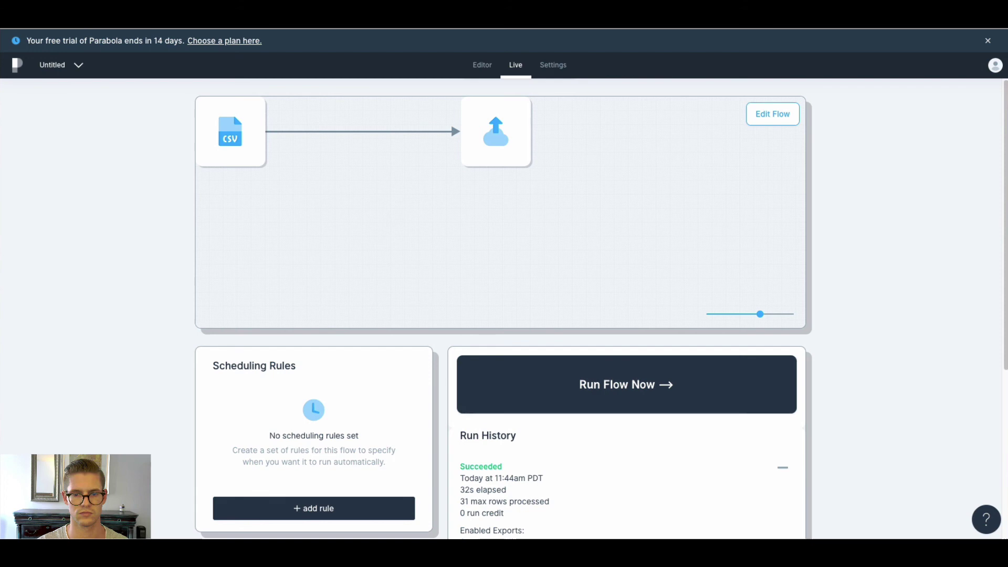
{"action": "scroll", "coordinate": [574, 480], "scroll_direction": "down", "scroll_amount": 2}
{"action": "scroll", "coordinate": [486, 404], "scroll_direction": "down", "scroll_amount": 1}
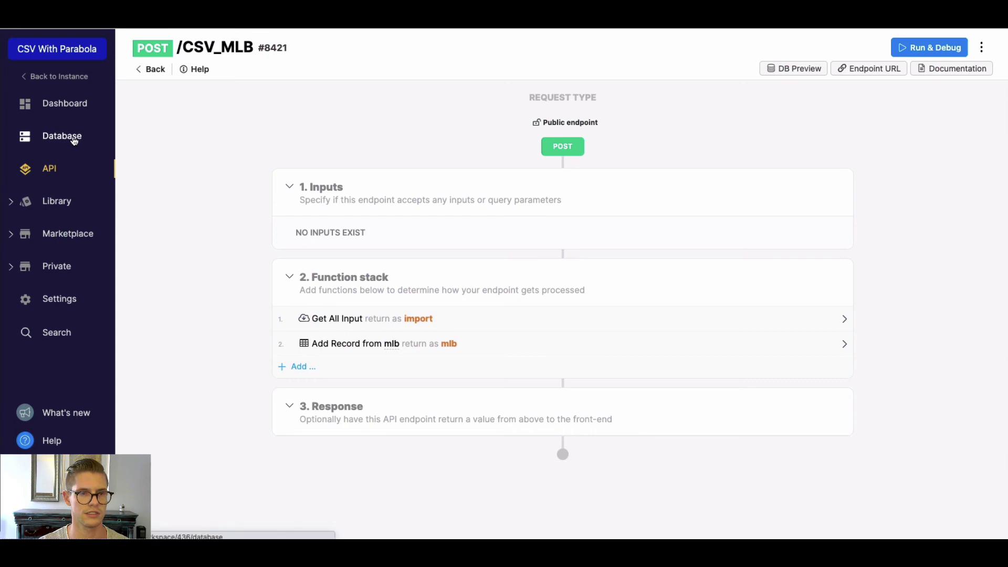
Open the mlb table under Database and scroll through the imported team, payroll and wins rows.
{"action": "left_click", "coordinate": [74, 141]}
{"action": "left_click", "coordinate": [277, 199]}
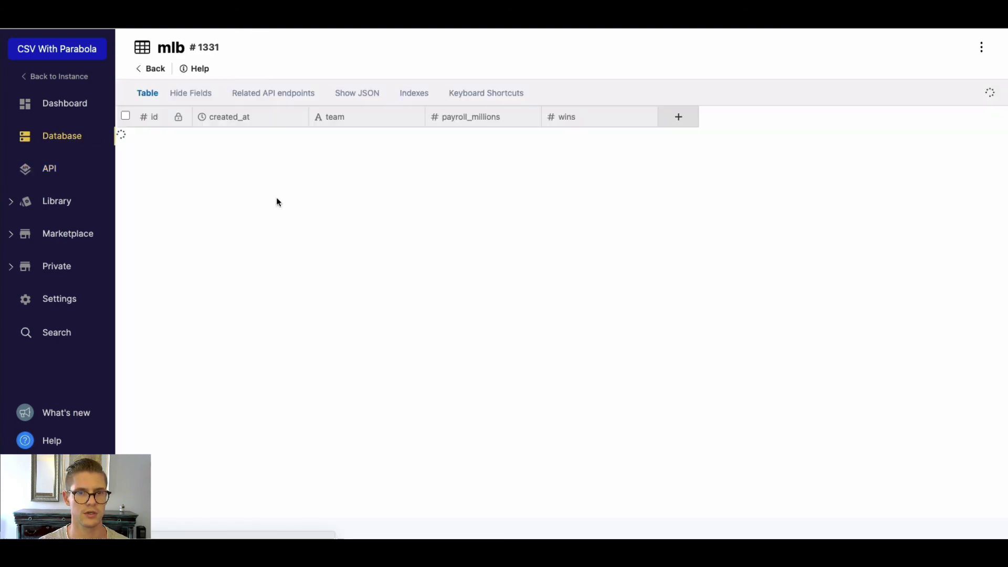
{"action": "scroll", "coordinate": [509, 311], "scroll_direction": "down", "scroll_amount": 5}
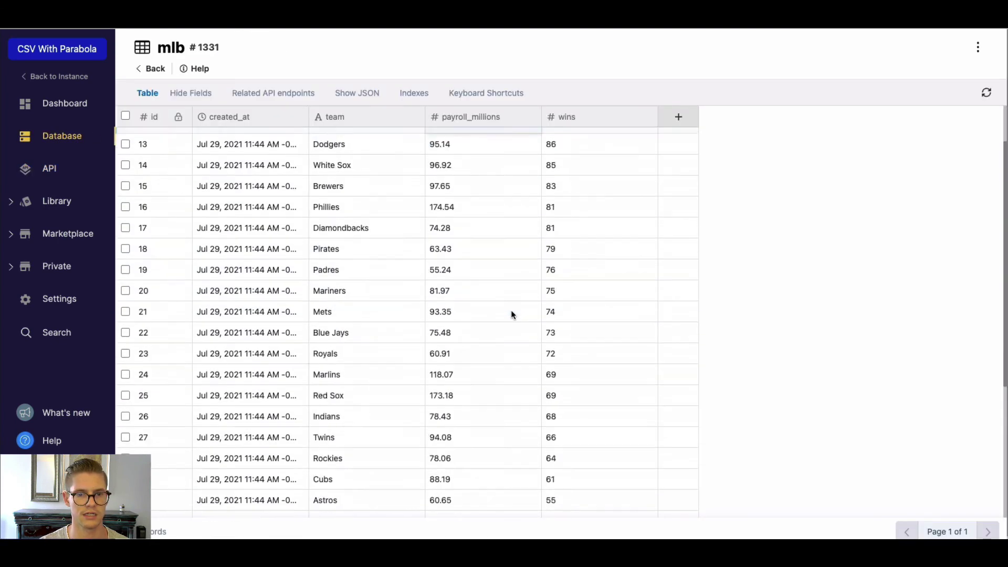
{"action": "scroll", "coordinate": [512, 310], "scroll_direction": "up", "scroll_amount": 5}
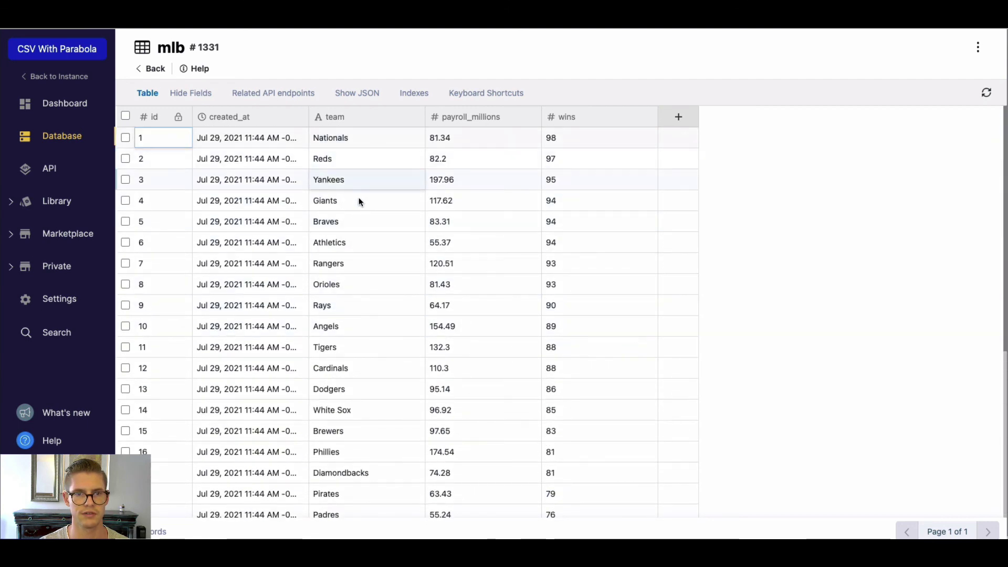
{"action": "scroll", "coordinate": [360, 202], "scroll_direction": "down", "scroll_amount": 5}
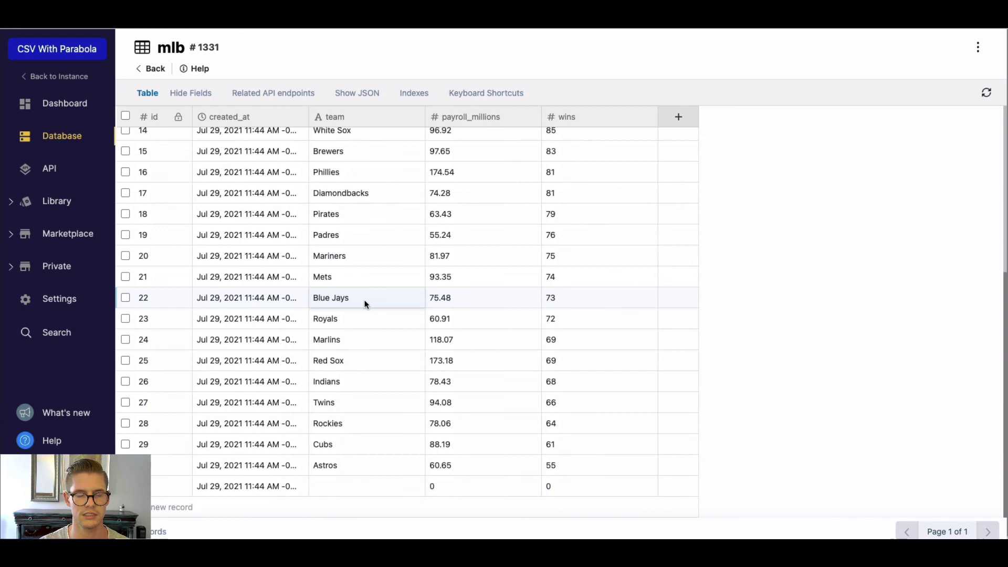
{"action": "scroll", "coordinate": [357, 295], "scroll_direction": "up", "scroll_amount": 5}
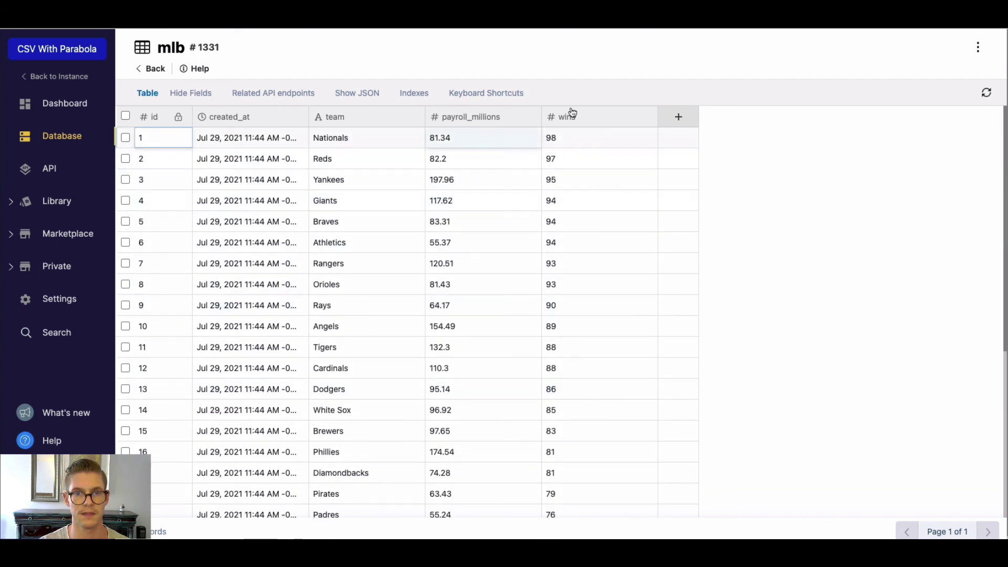